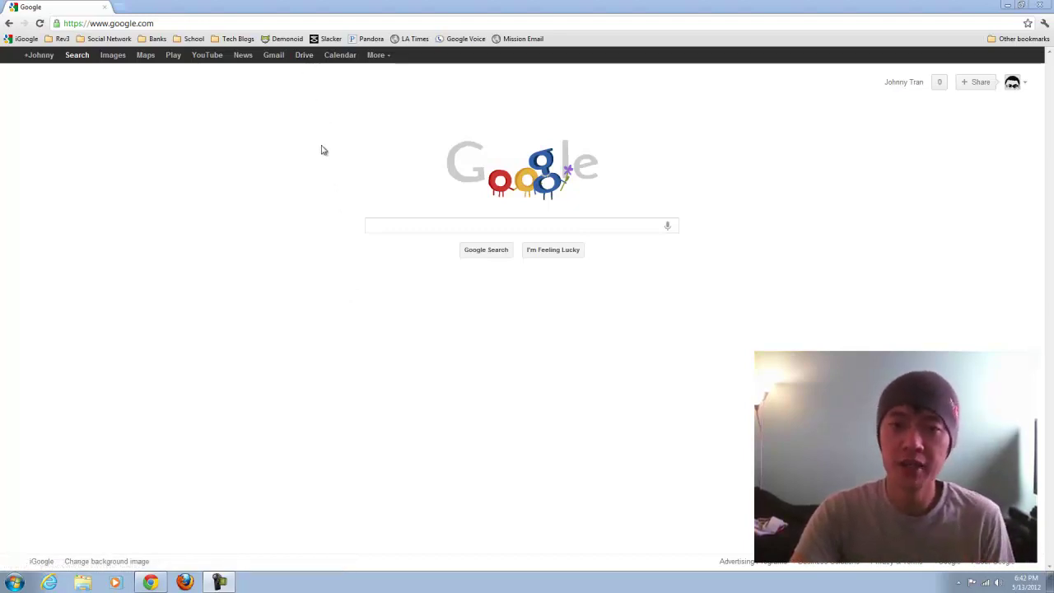
Step: Open My Drive from the Google bar to list the Old folder and documents
left_click(305, 56)
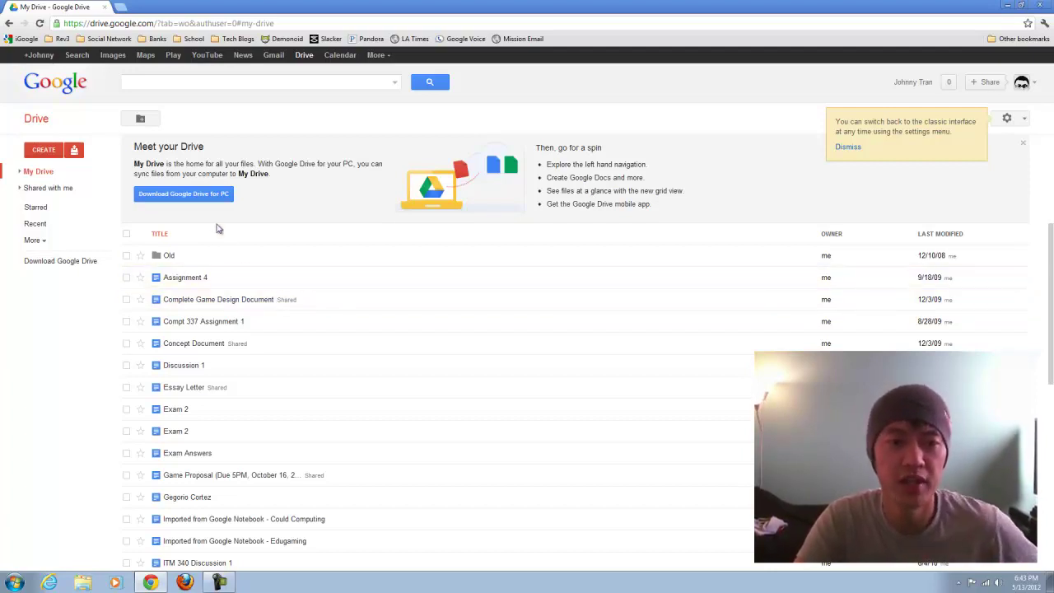
Step: Download Google Drive for PC, opt in to usage statistics, and accept and install it
left_click(183, 194)
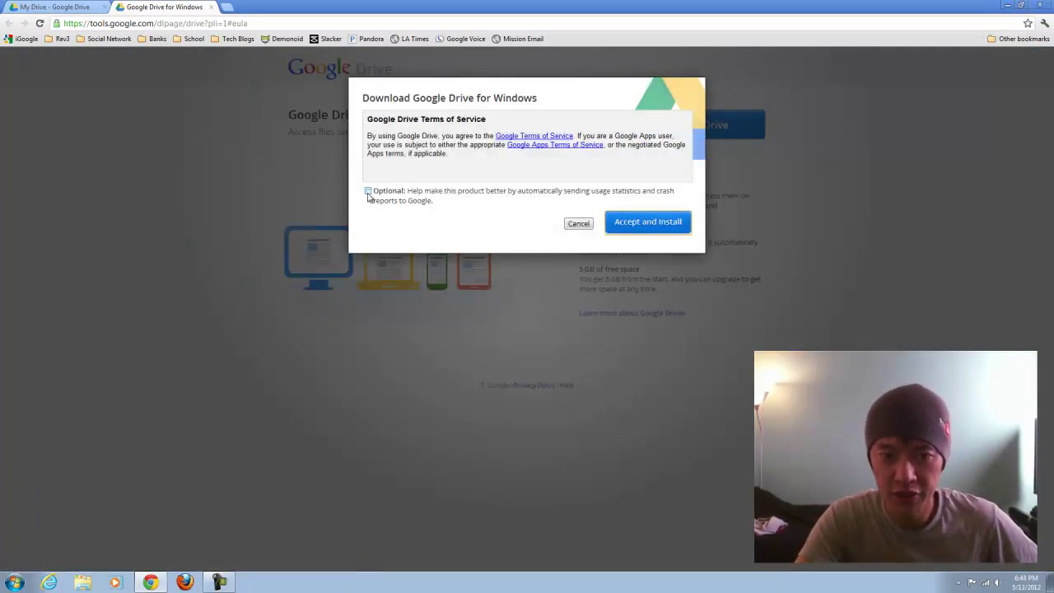
left_click(368, 192)
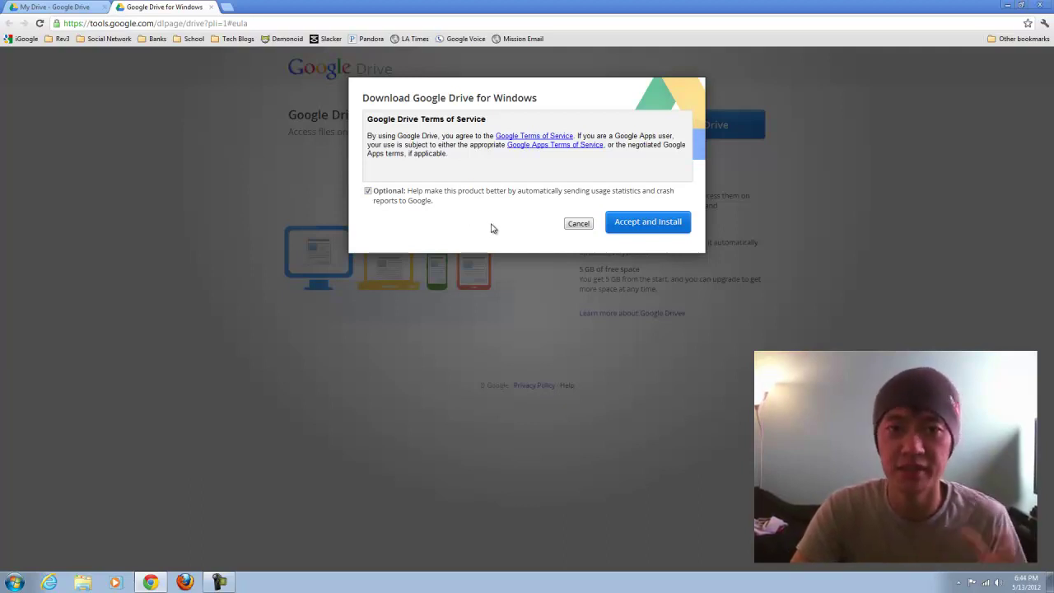
left_click(635, 225)
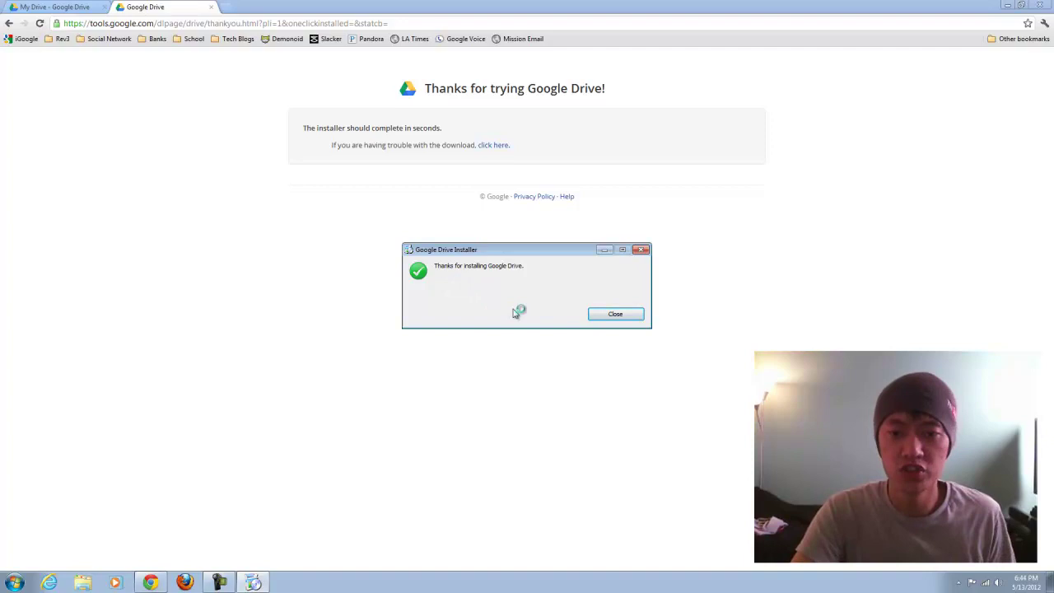
Step: Dismiss the installer message and sign in to the Drive client with the account e-mail and password
left_click(616, 313)
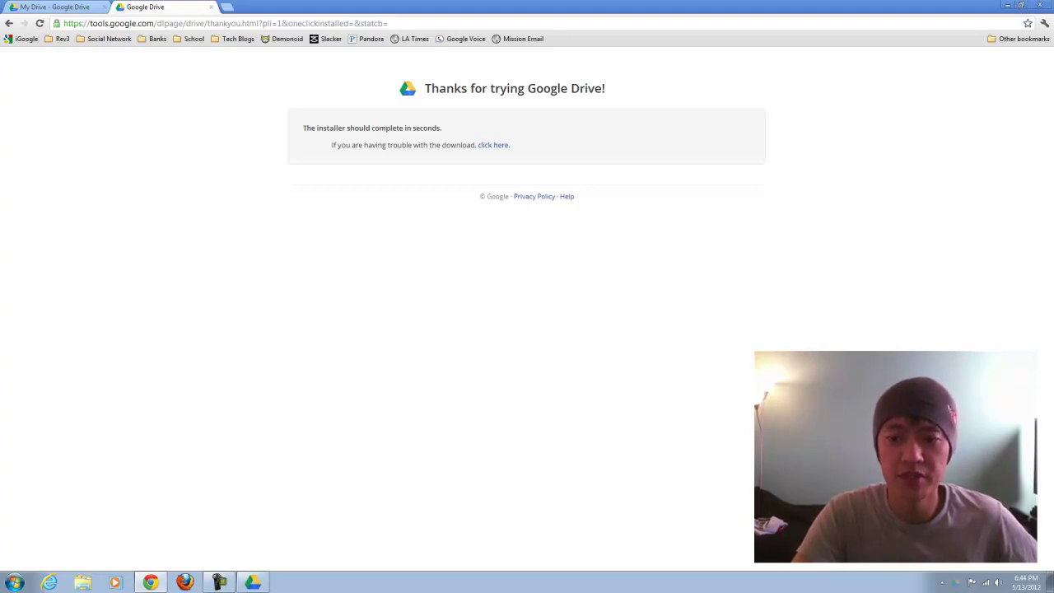
left_click_drag(518, 131, 494, 77)
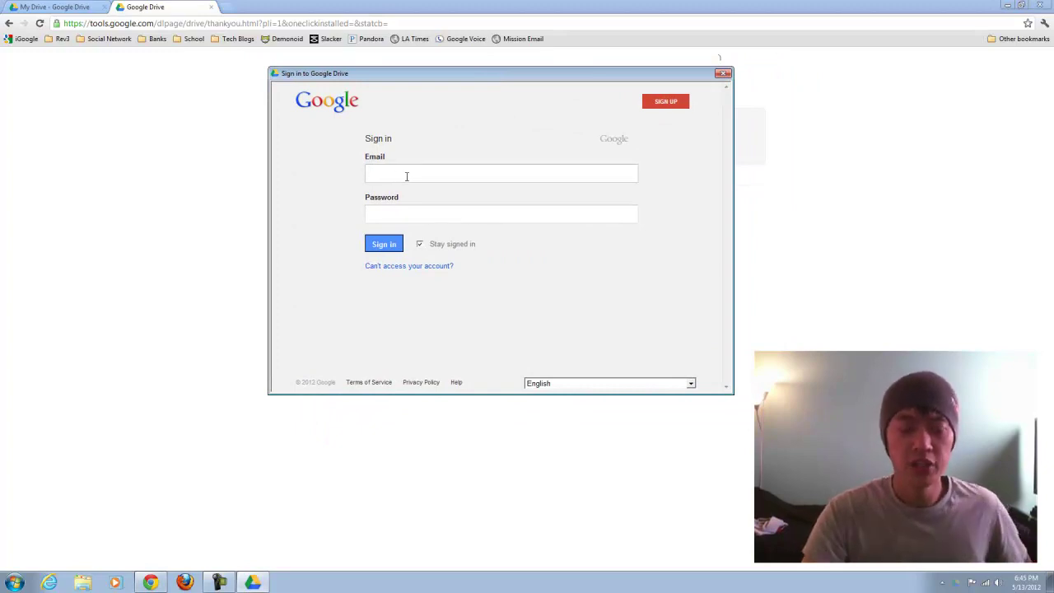
type("defsol")
key("Tab")
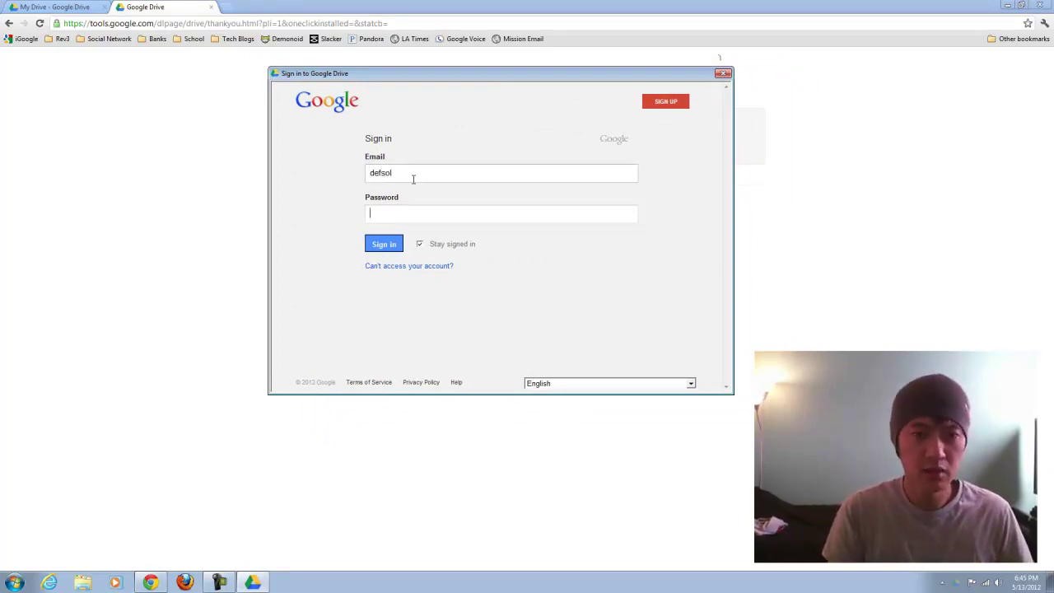
type("•••••••••")
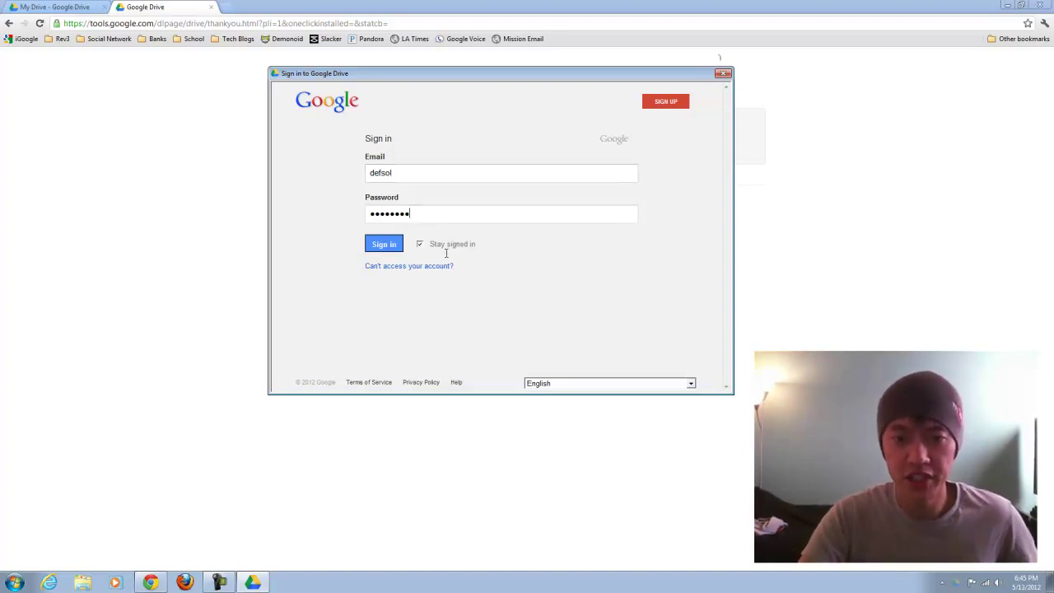
left_click(377, 245)
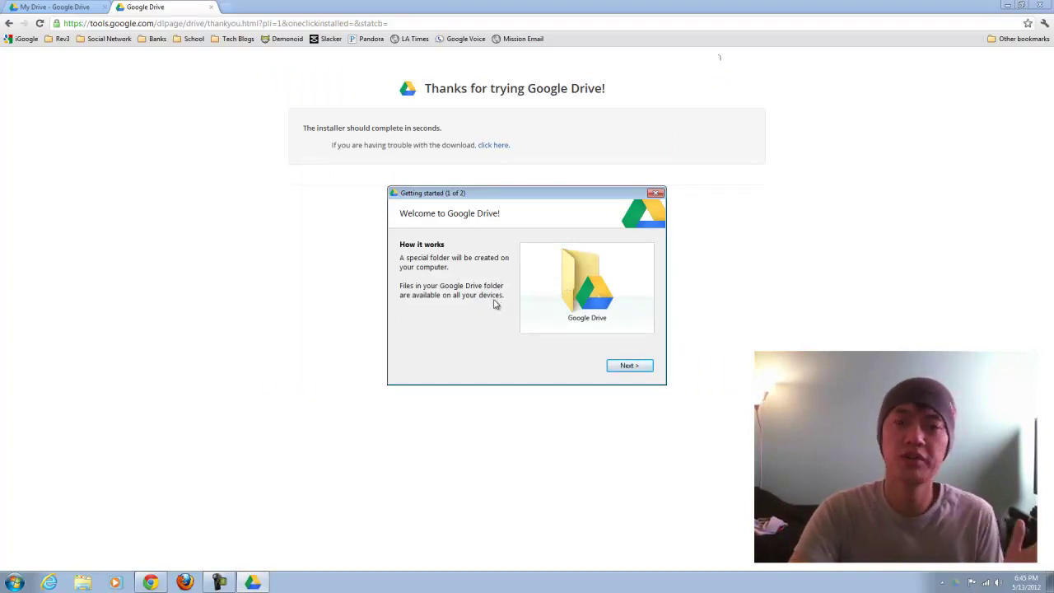
Step: Continue past getting started into Advanced setup and highlight the default C:\Users\AMD\Google Drive path
left_click(630, 366)
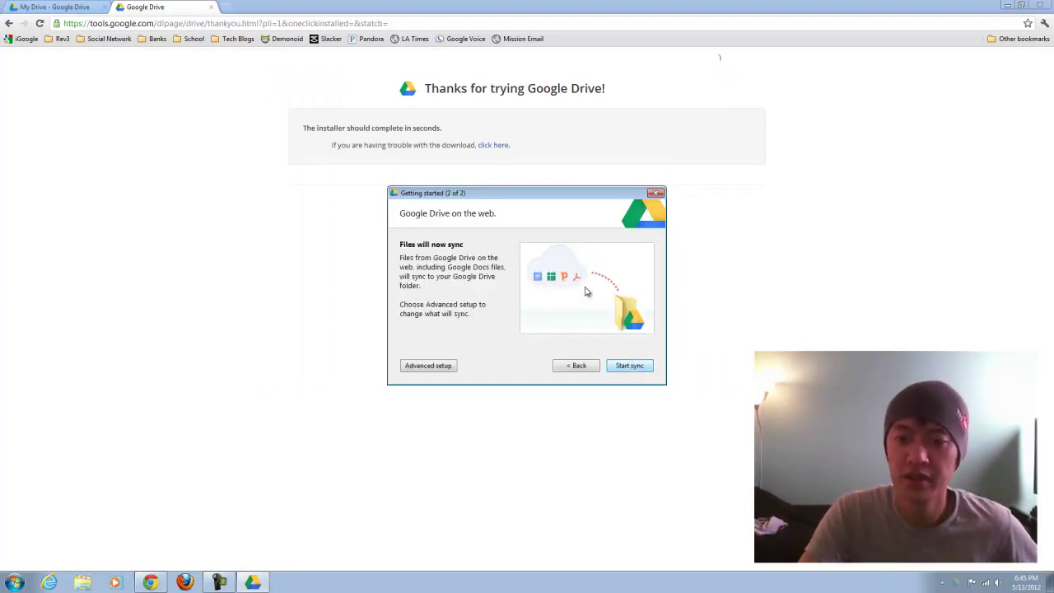
left_click(429, 366)
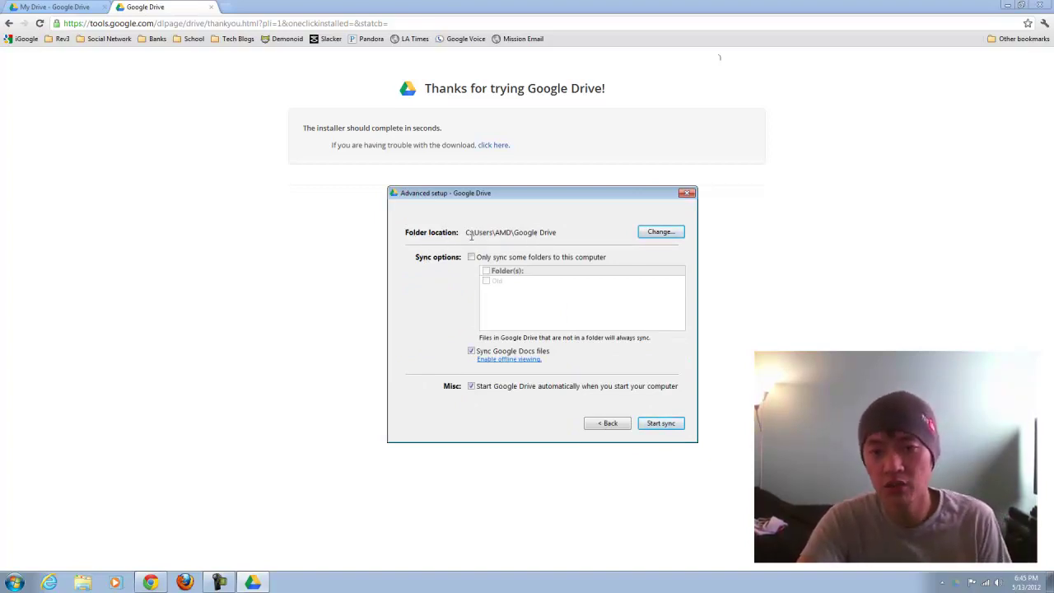
left_click_drag(474, 233, 557, 231)
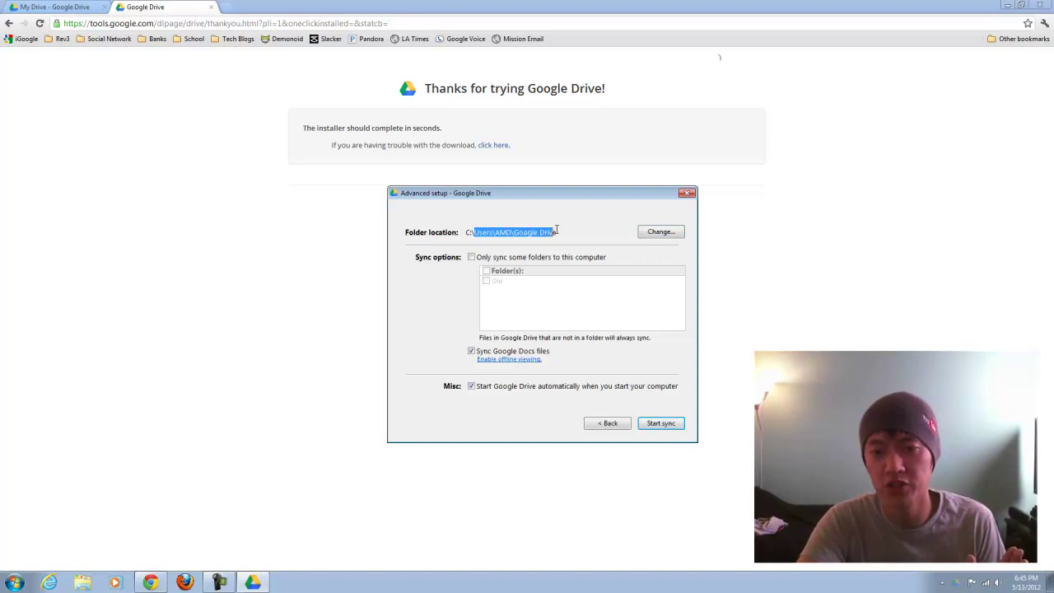
Step: Open the AMD user folder in Explorer from the Start menu and move it aside
left_click(15, 582)
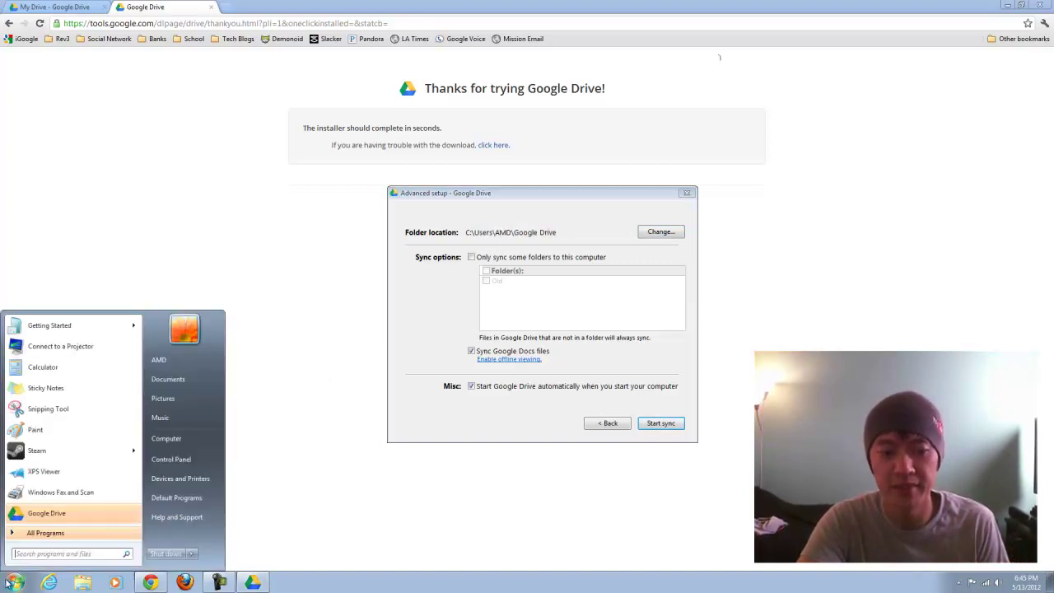
left_click(153, 363)
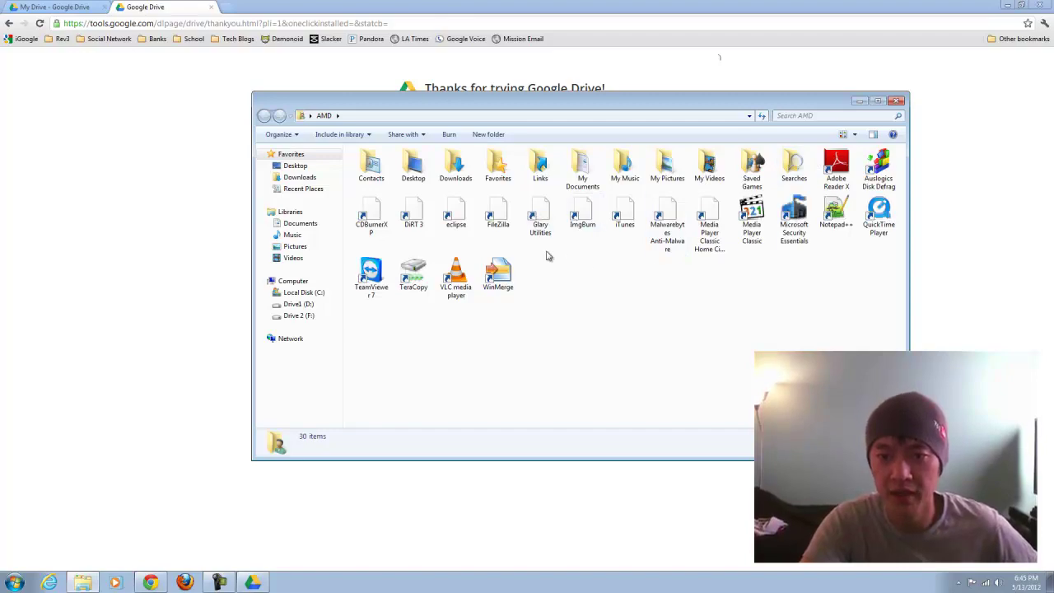
left_click_drag(828, 103, 694, 234)
Step: Change the Drive folder location to a new Desktop folder named 'stuff'
left_click(624, 198)
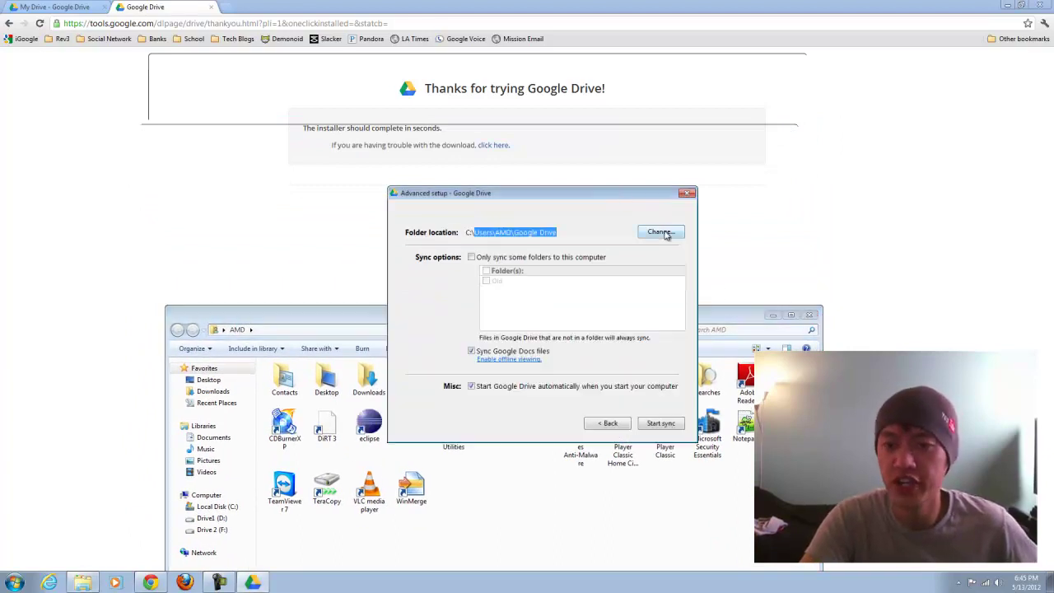
left_click(665, 235)
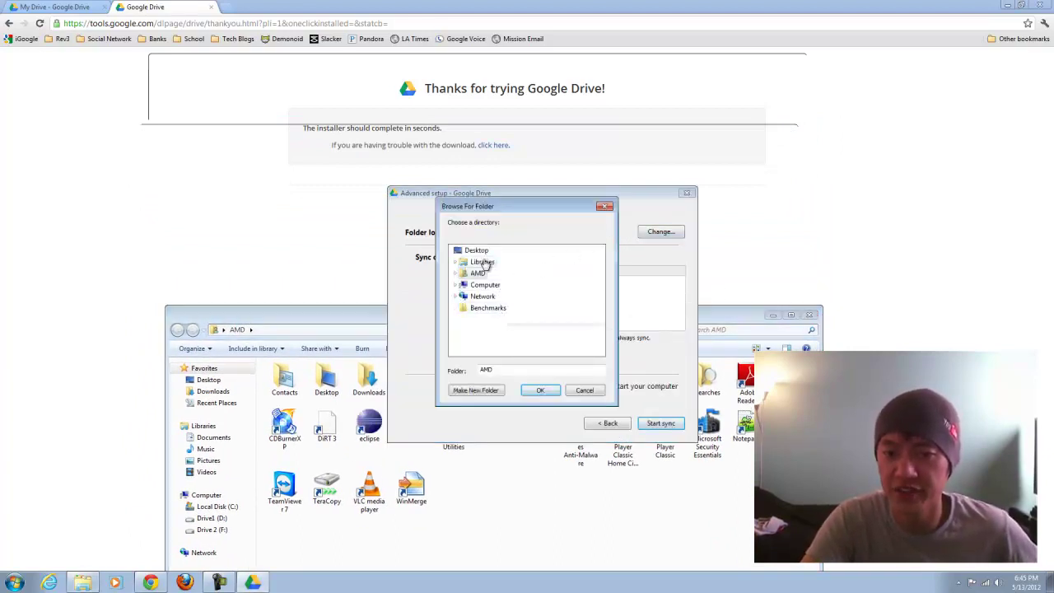
left_click(478, 253)
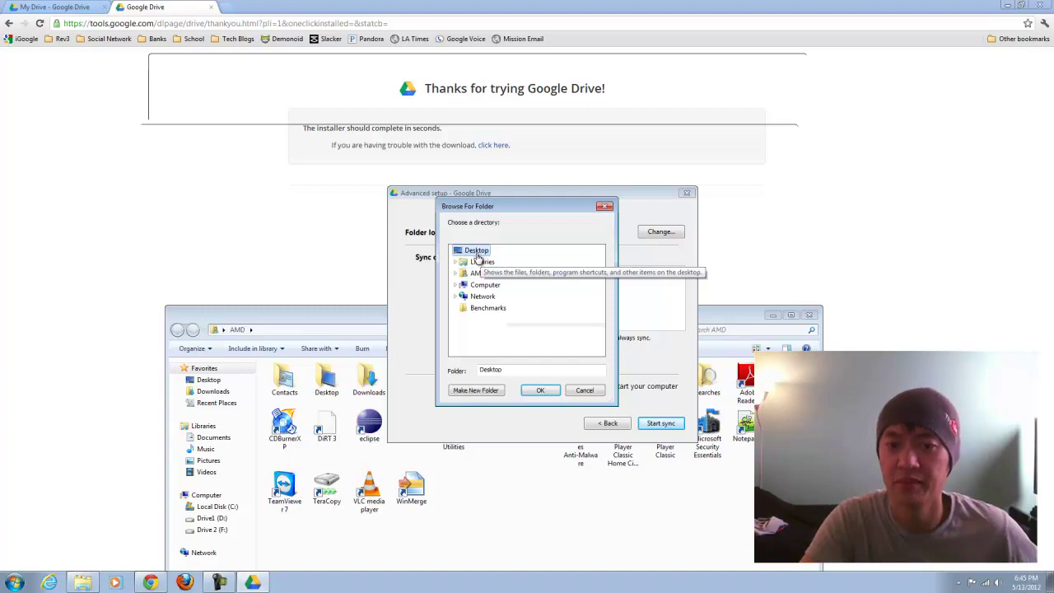
left_click(475, 390)
type("stu")
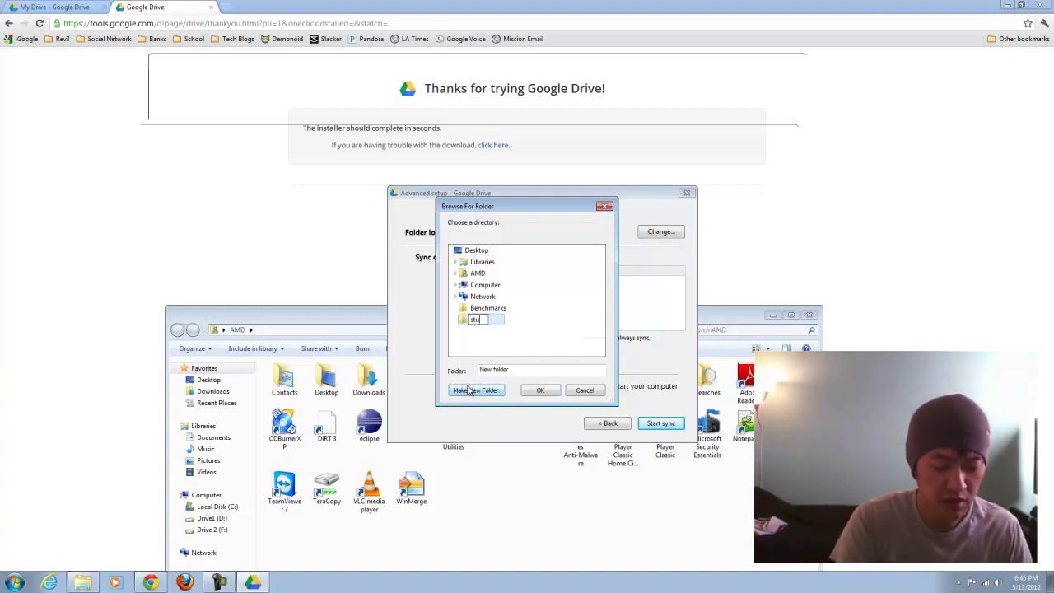
type("ff")
key("Return")
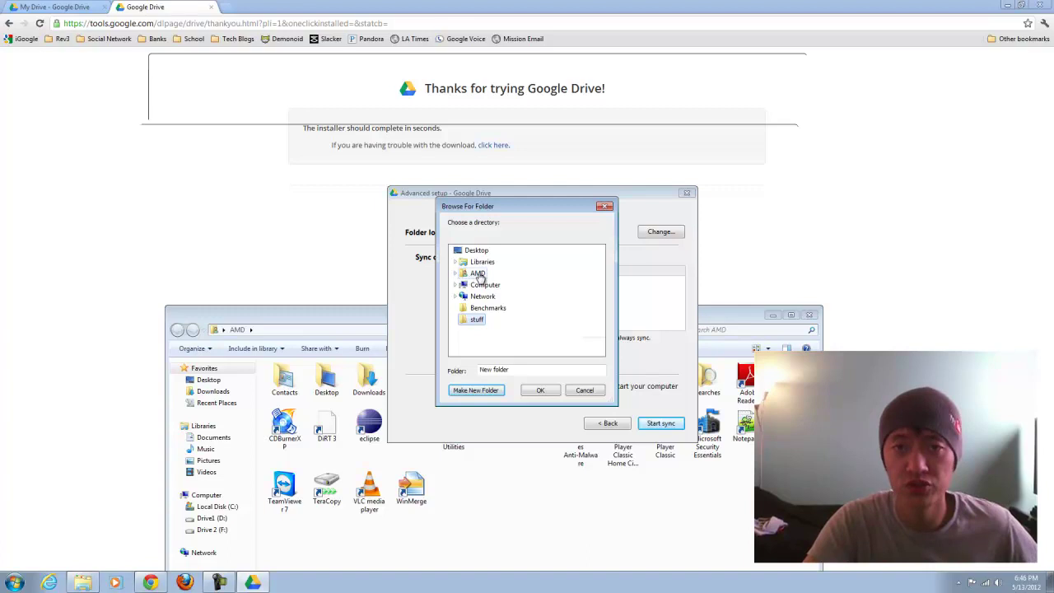
left_click(539, 391)
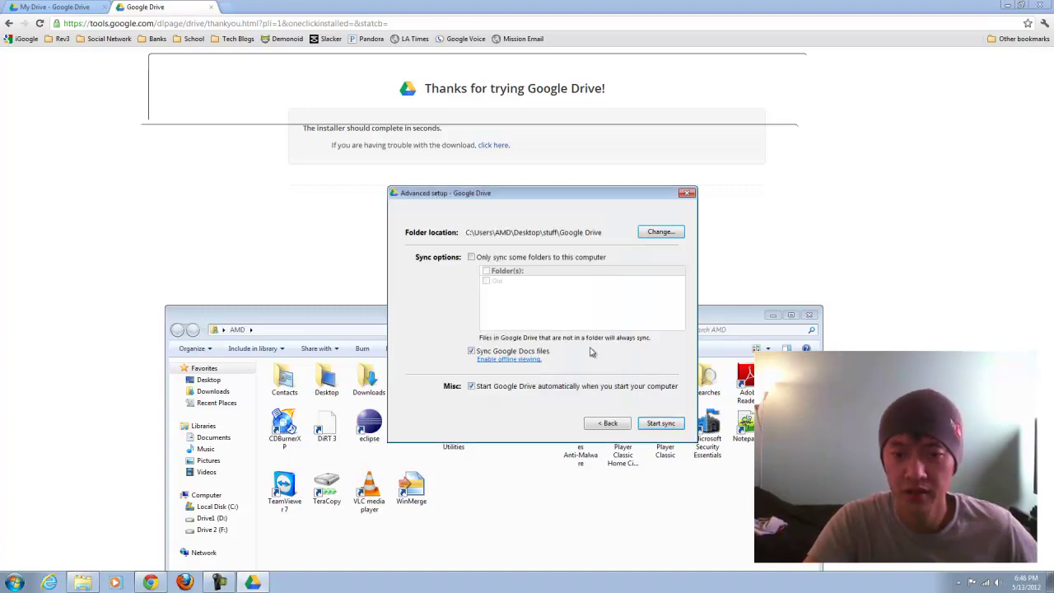
Step: Try syncing only some folders with Old excluded, then revert to syncing all folders
left_click(557, 261)
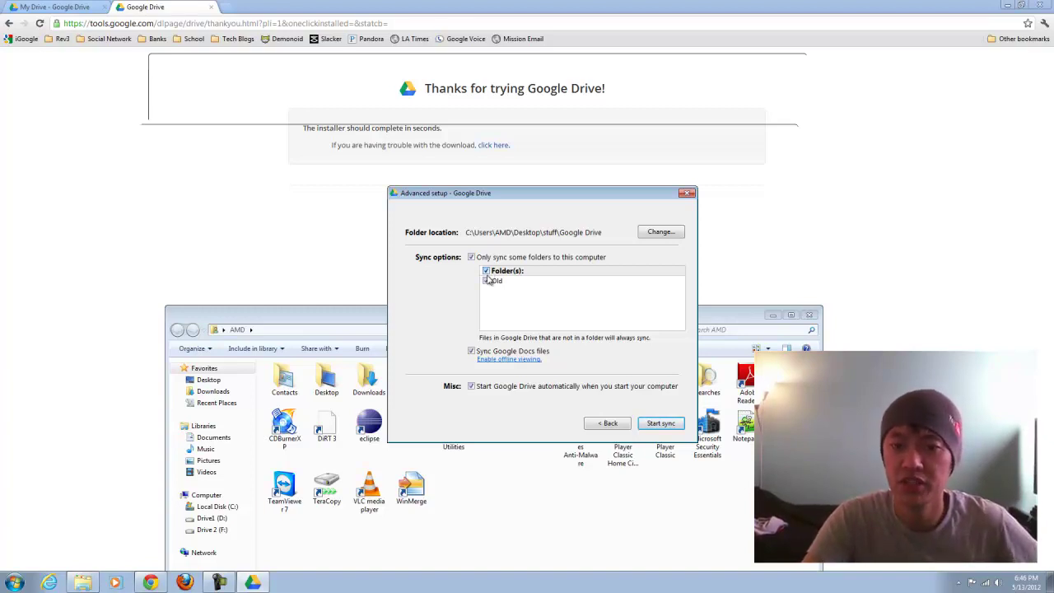
left_click(489, 283)
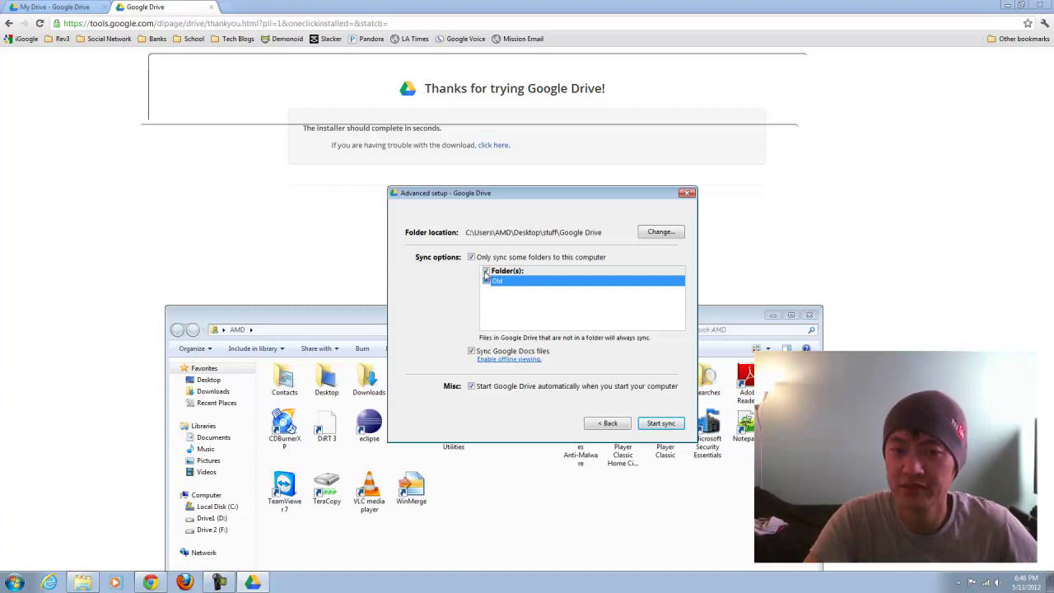
left_click(487, 280)
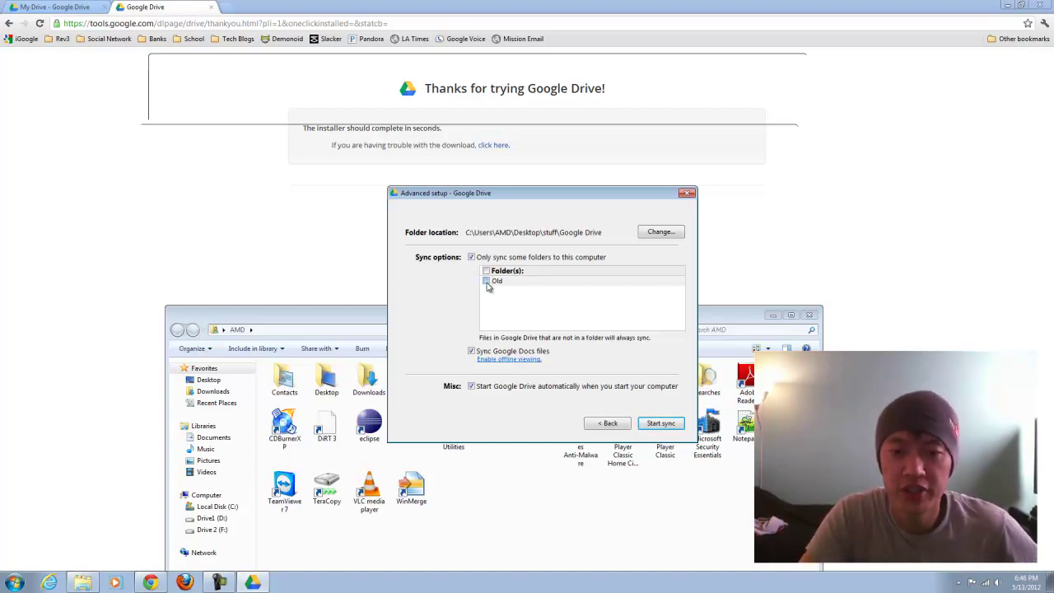
left_click(472, 258)
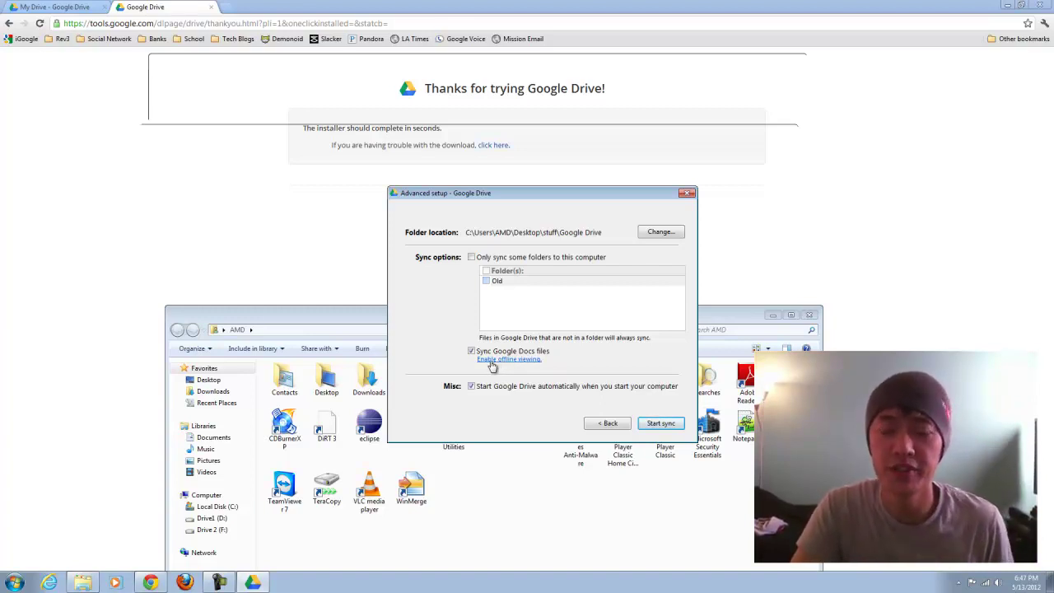
Step: Open the offline viewing help, then allow offline Docs via Set up Docs offline in the gear menu
left_click(504, 360)
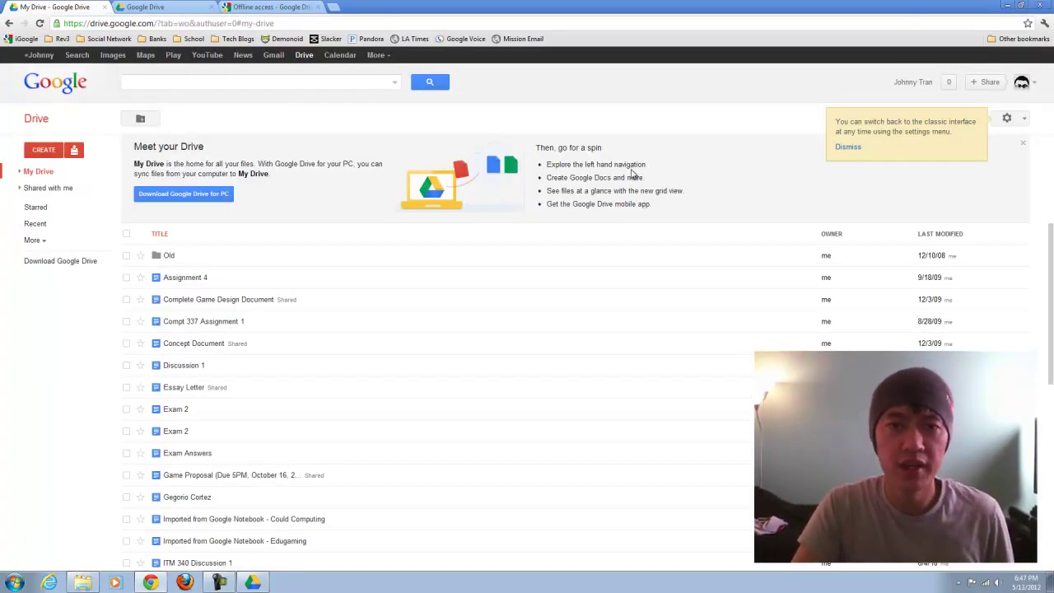
left_click(1006, 120)
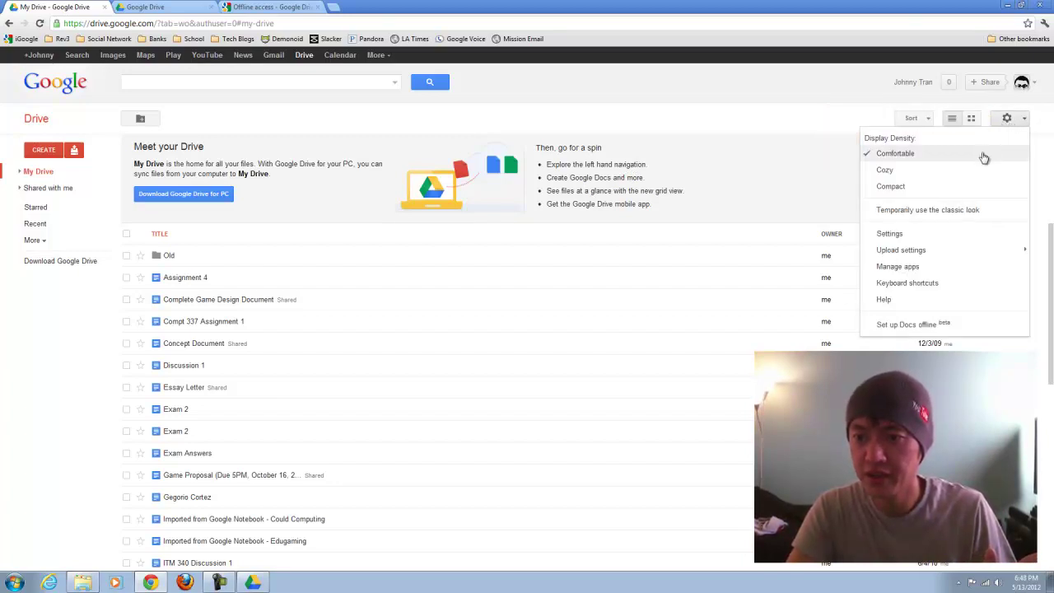
left_click(905, 325)
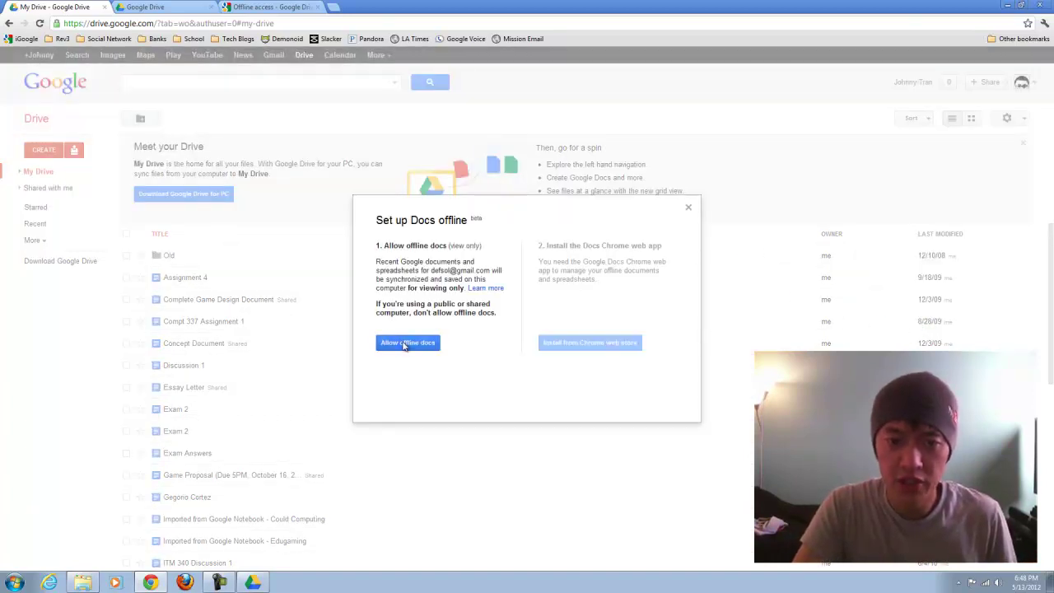
left_click(404, 344)
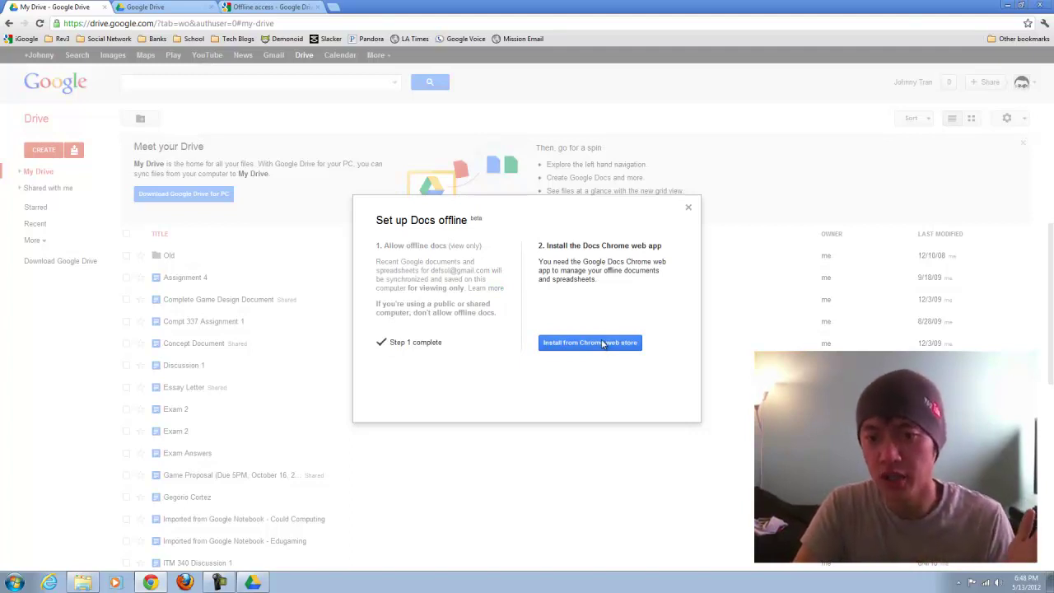
Step: Install the Google Docs app from the Chrome Web Store and launch it to enable offline Docs
left_click(602, 344)
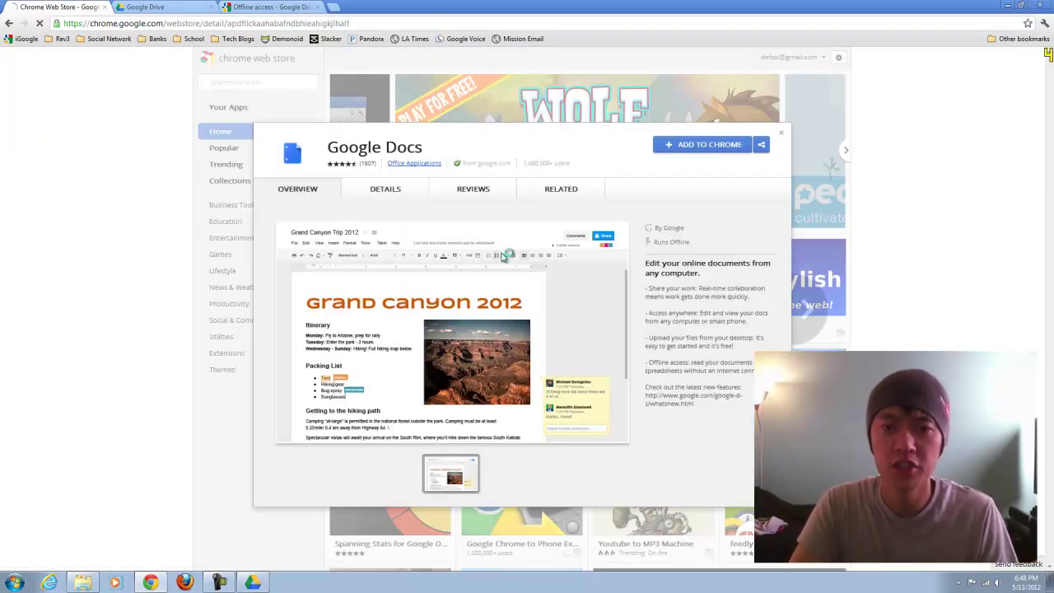
left_click(700, 152)
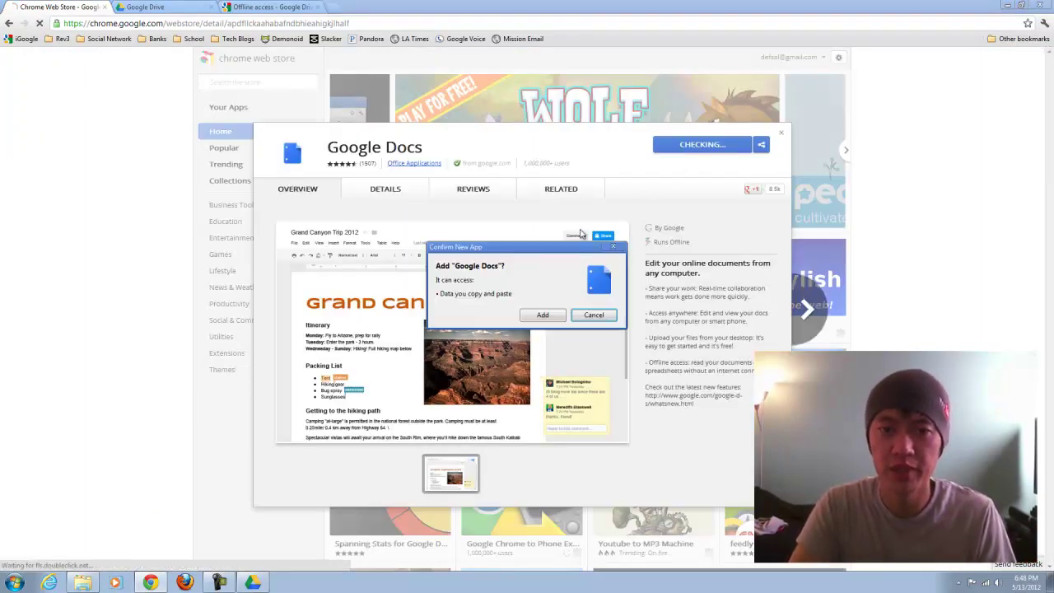
left_click(552, 317)
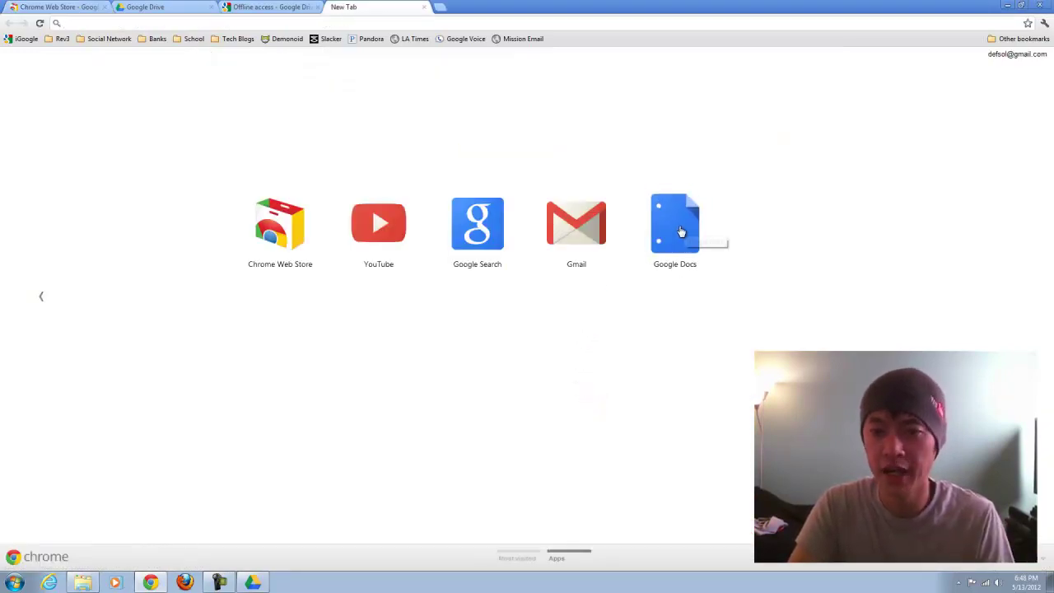
left_click(676, 220)
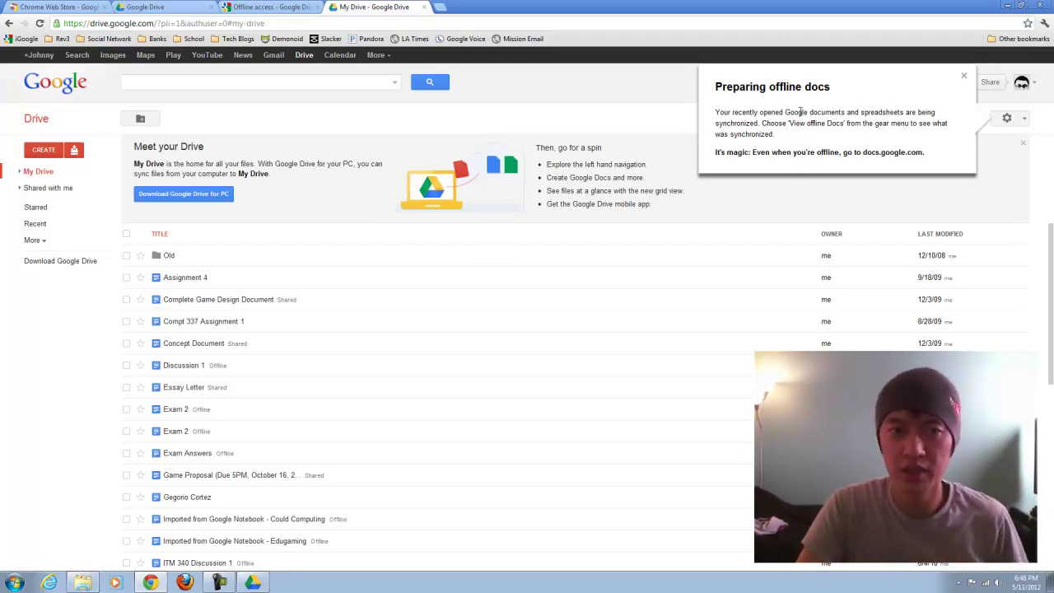
Step: Minimize Chrome, move the Advanced setup dialog up, and start syncing with Google Docs files included
left_click(1008, 7)
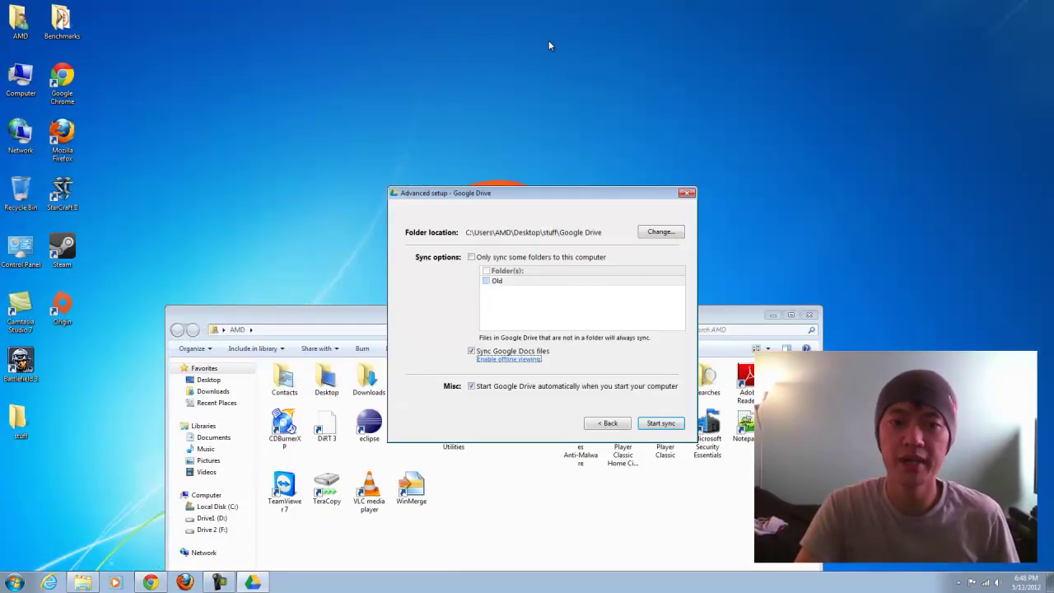
left_click_drag(552, 200, 494, 87)
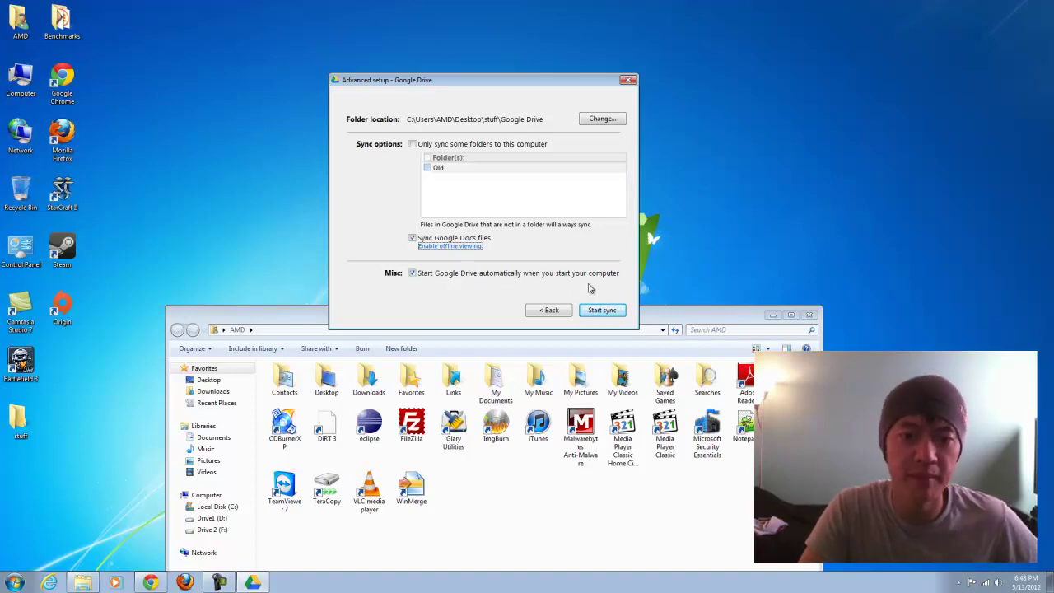
left_click(602, 310)
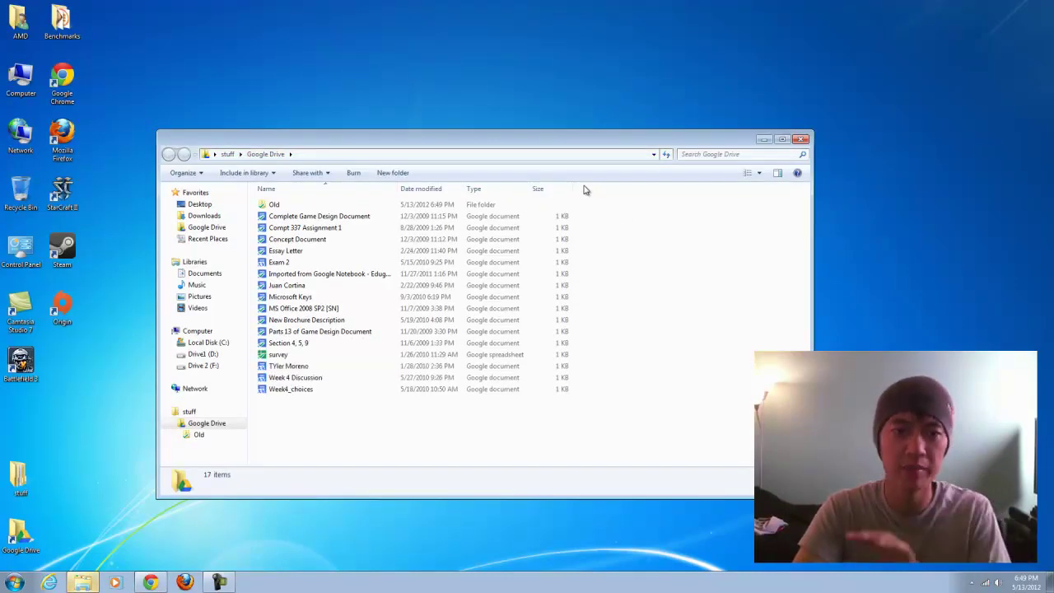
Step: Open the local Google Drive folder from the tray menu, close the duplicate window, and recheck sync status
left_click_drag(506, 145, 519, 76)
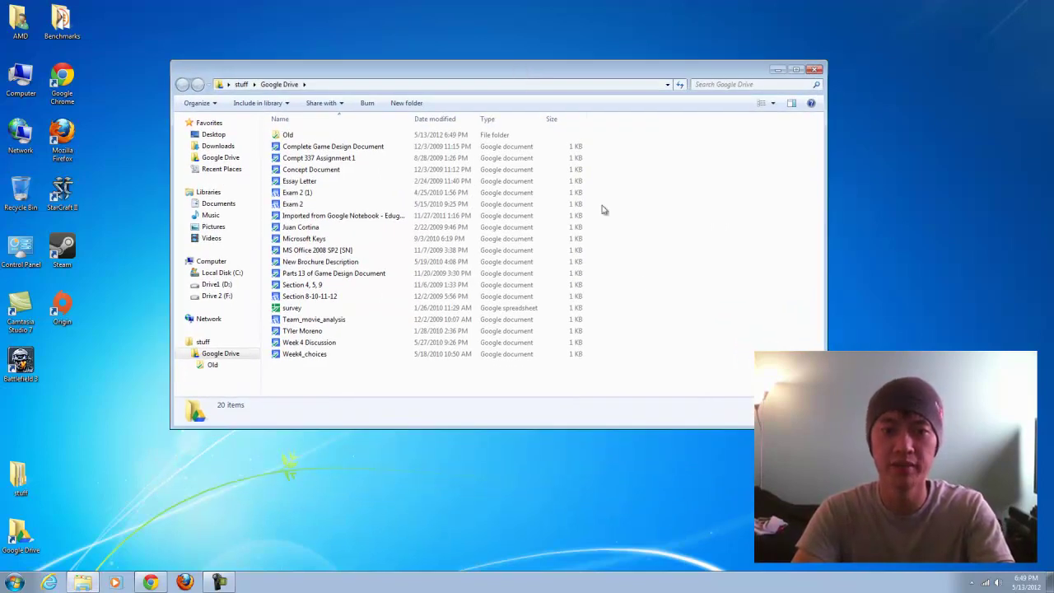
left_click(971, 582)
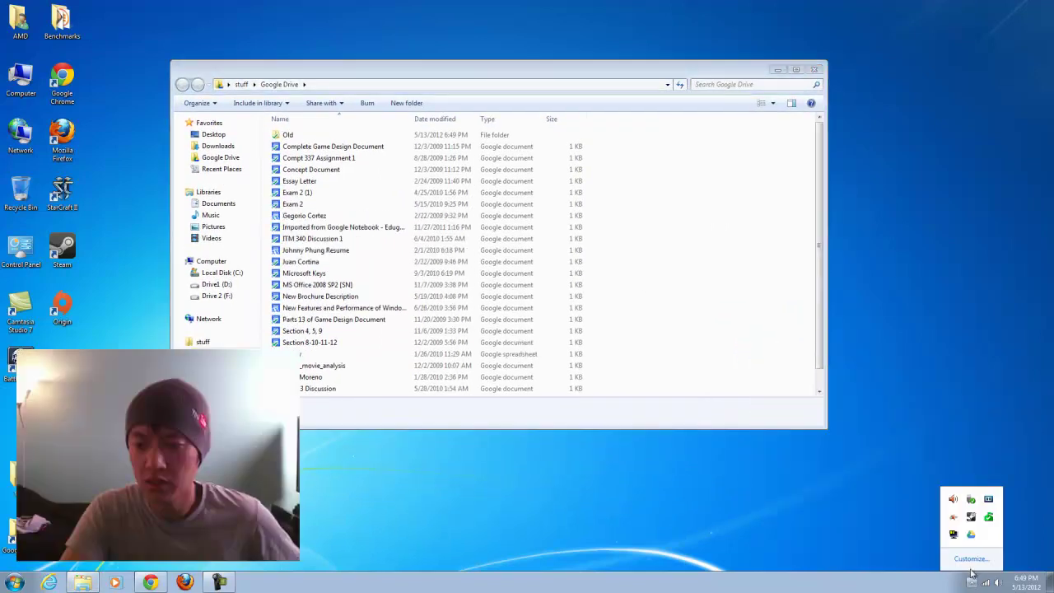
mouse_move(977, 542)
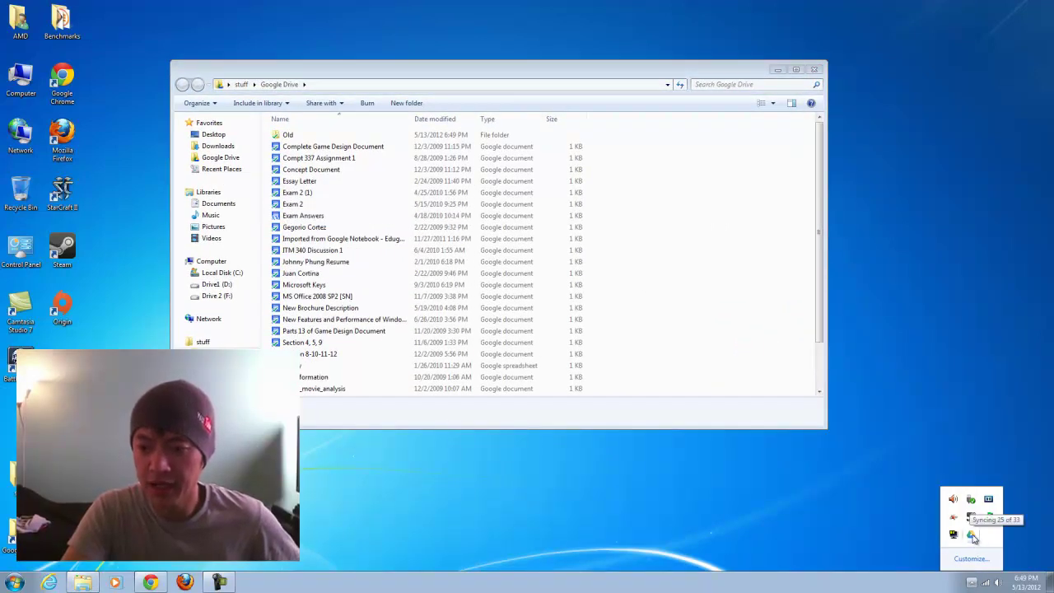
left_click(974, 536)
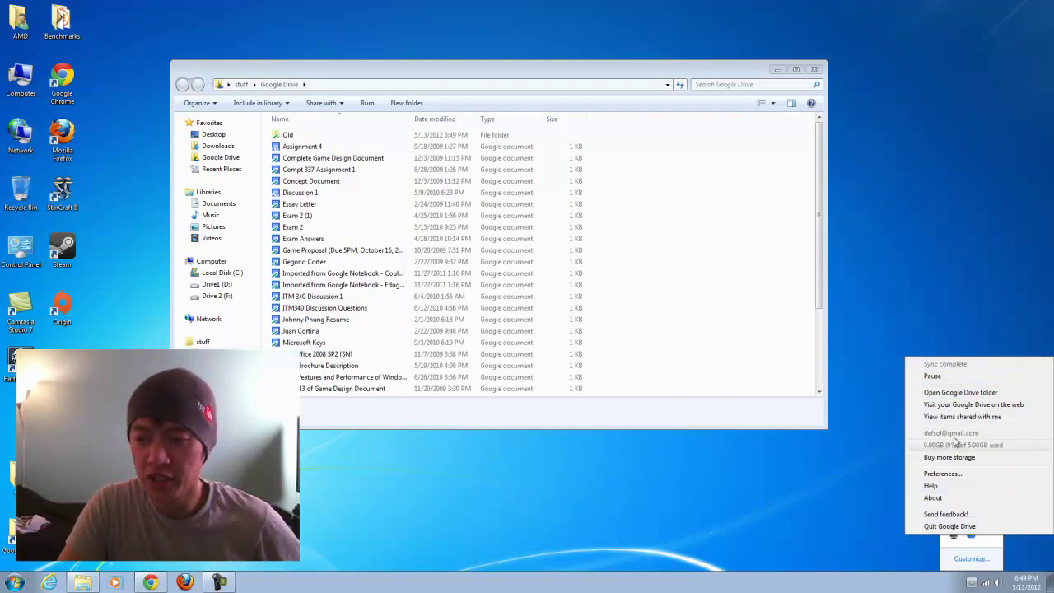
left_click(957, 394)
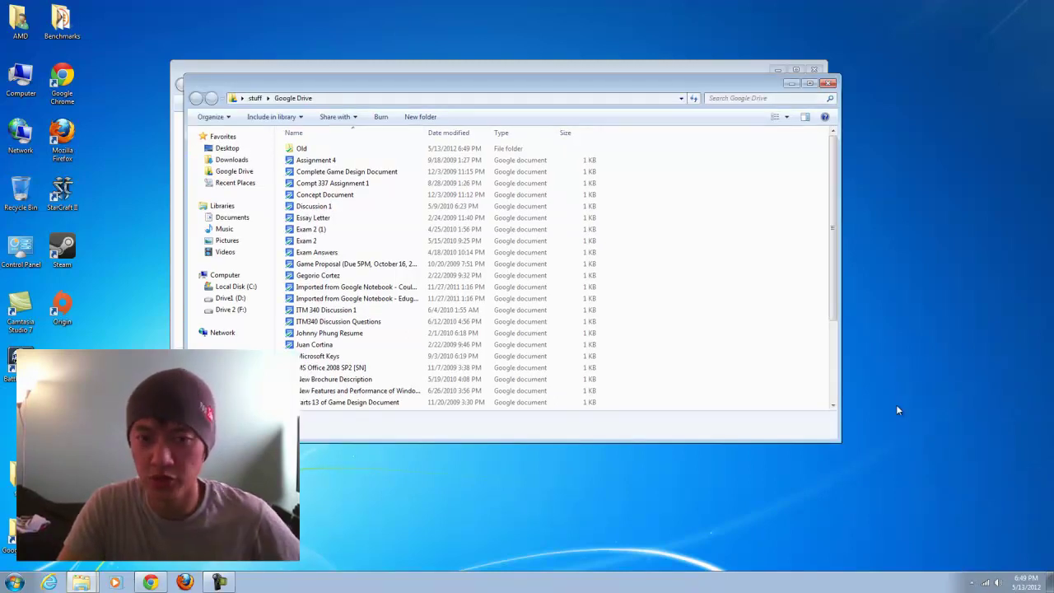
left_click(828, 83)
left_click(971, 582)
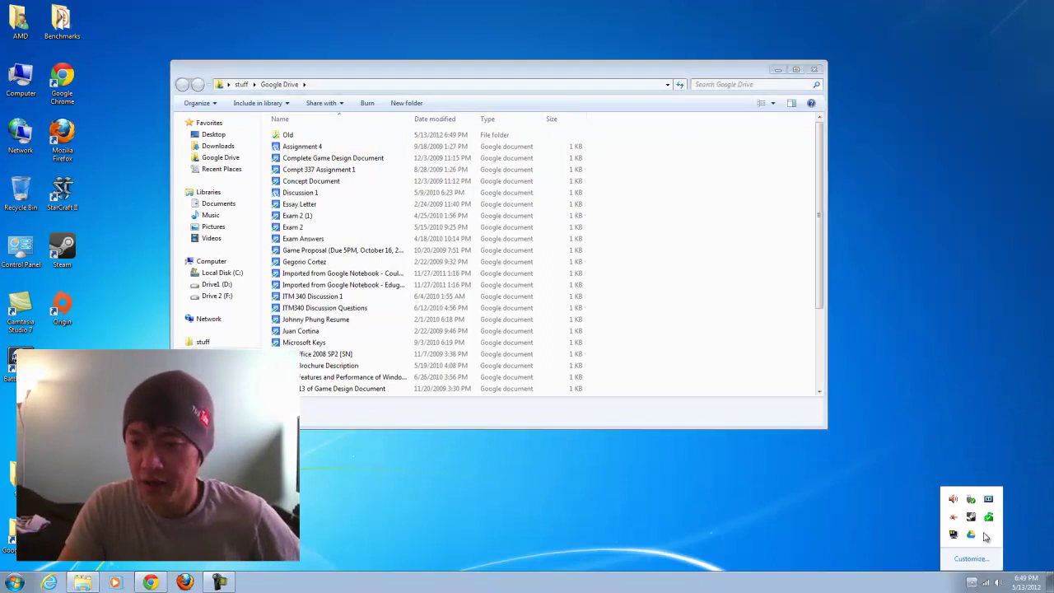
left_click(973, 537)
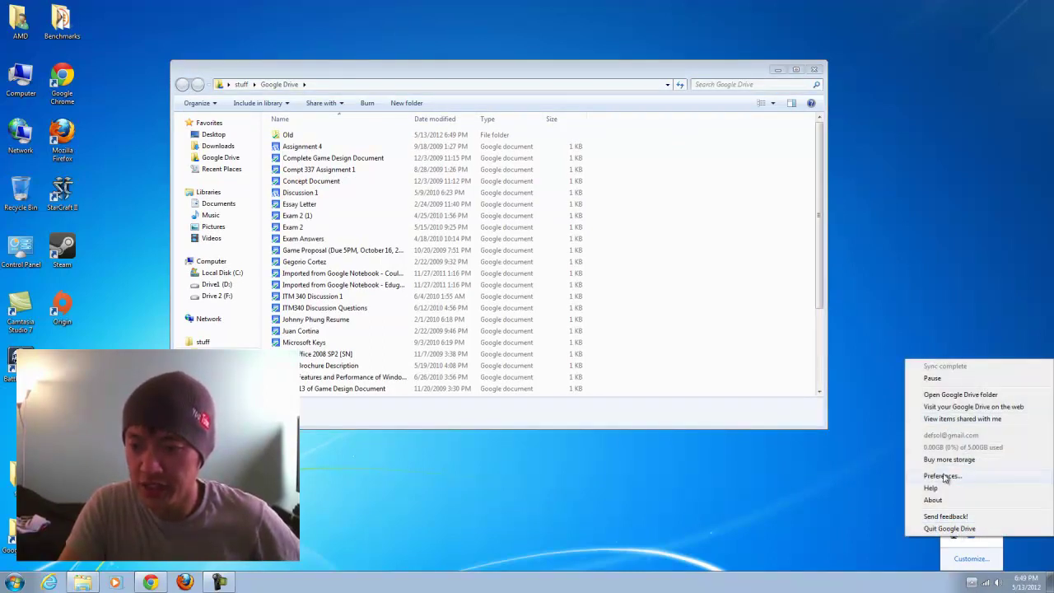
Step: Open Buy more storage from the Google Drive client's Preferences to see the 25 GB and 100 GB plans
left_click(942, 476)
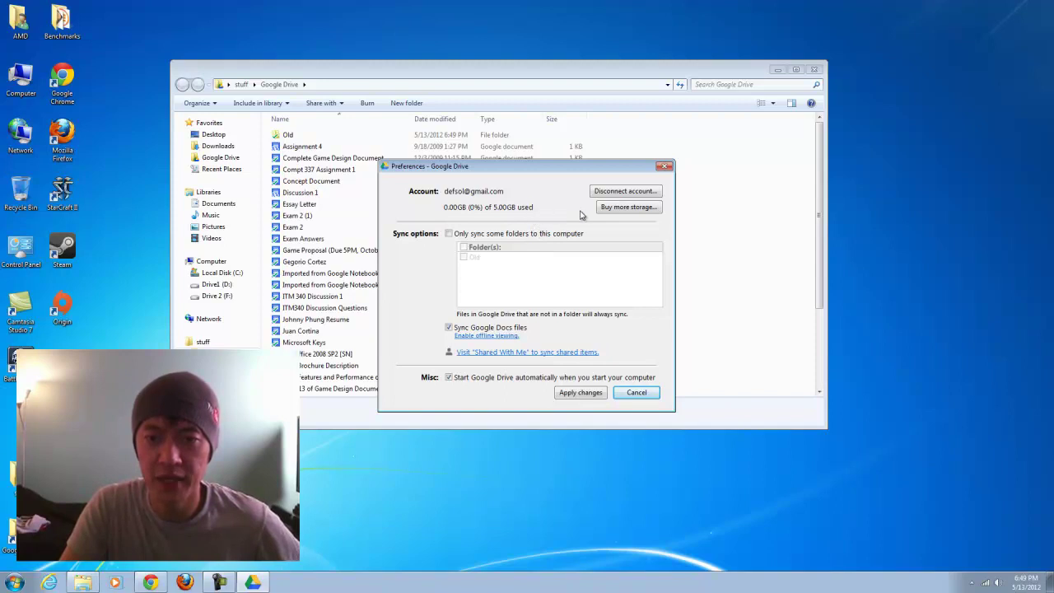
left_click(626, 207)
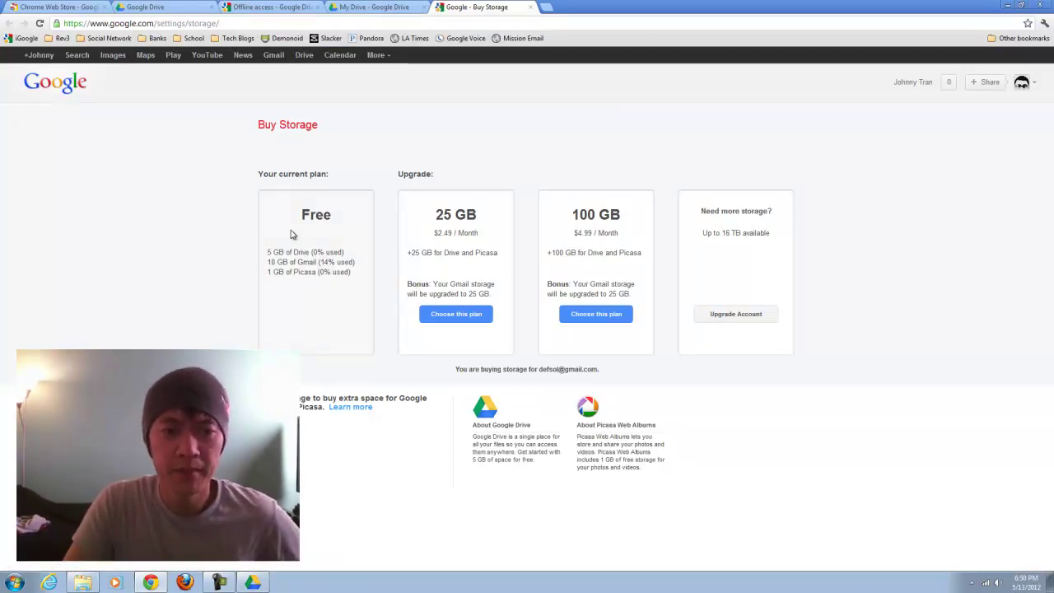
Step: Highlight the 25 GB plan price and the 100 GB plan's heading and $4.99/month price
left_click_drag(436, 214, 487, 234)
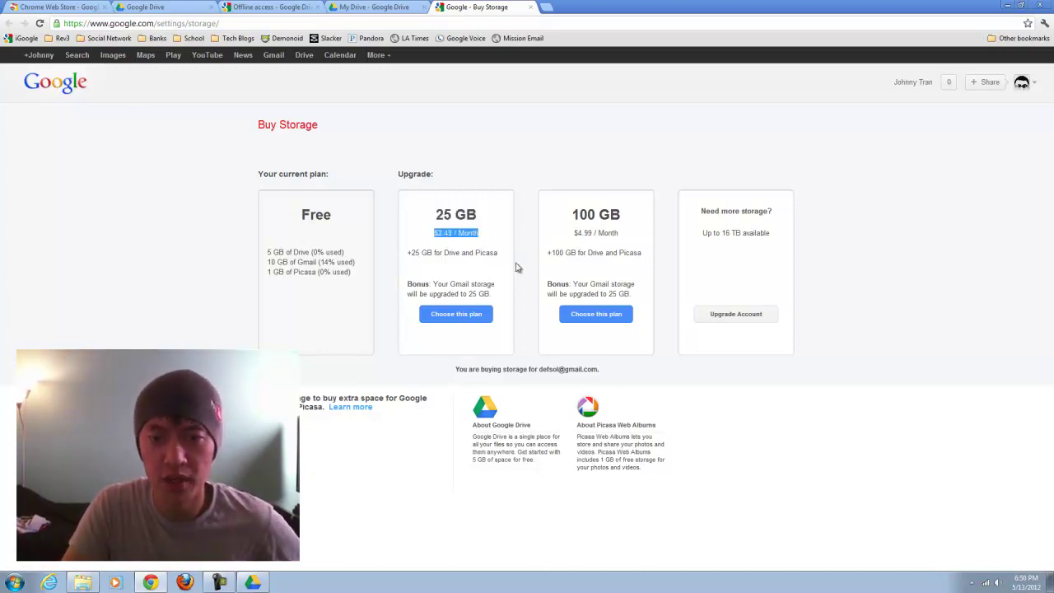
left_click_drag(572, 215, 651, 221)
left_click_drag(568, 234, 639, 244)
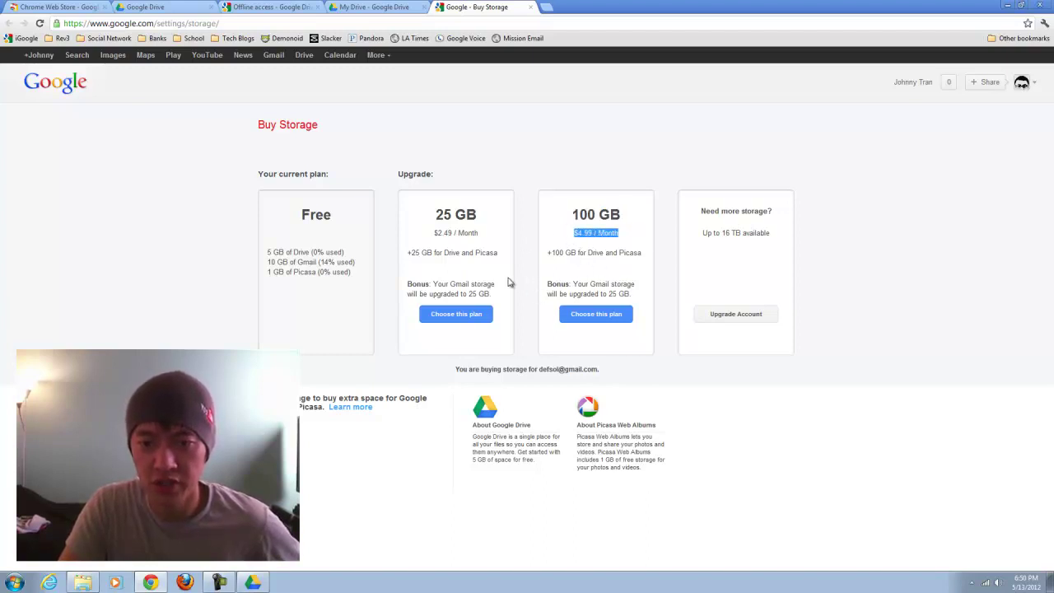
mouse_move(721, 320)
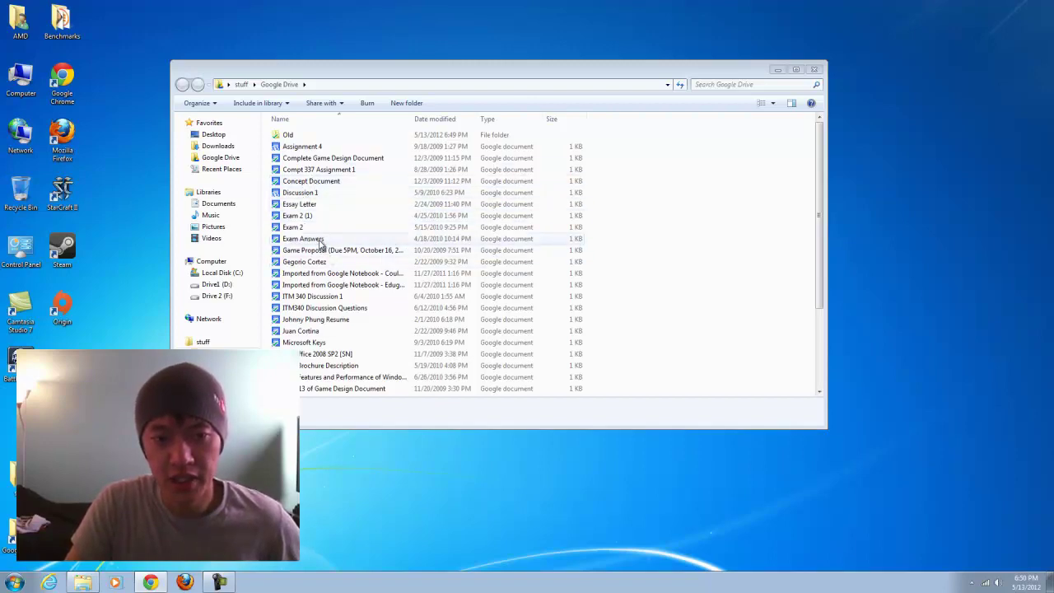
Step: Look inside the Old folder, then open Assignment 4 in Google Docs from the synced folder
left_click_drag(824, 286, 824, 242)
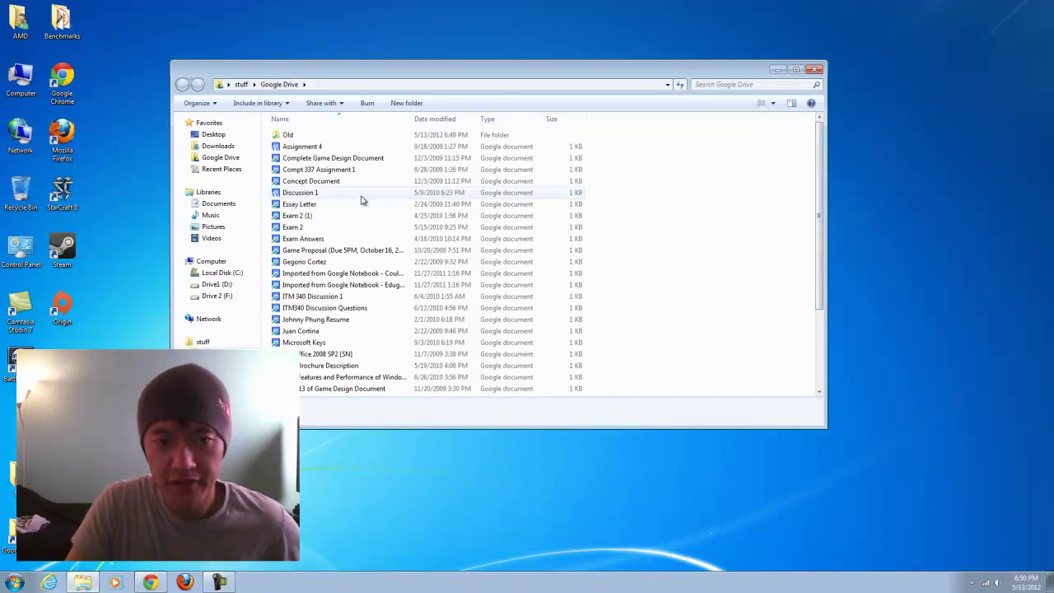
double_click(285, 138)
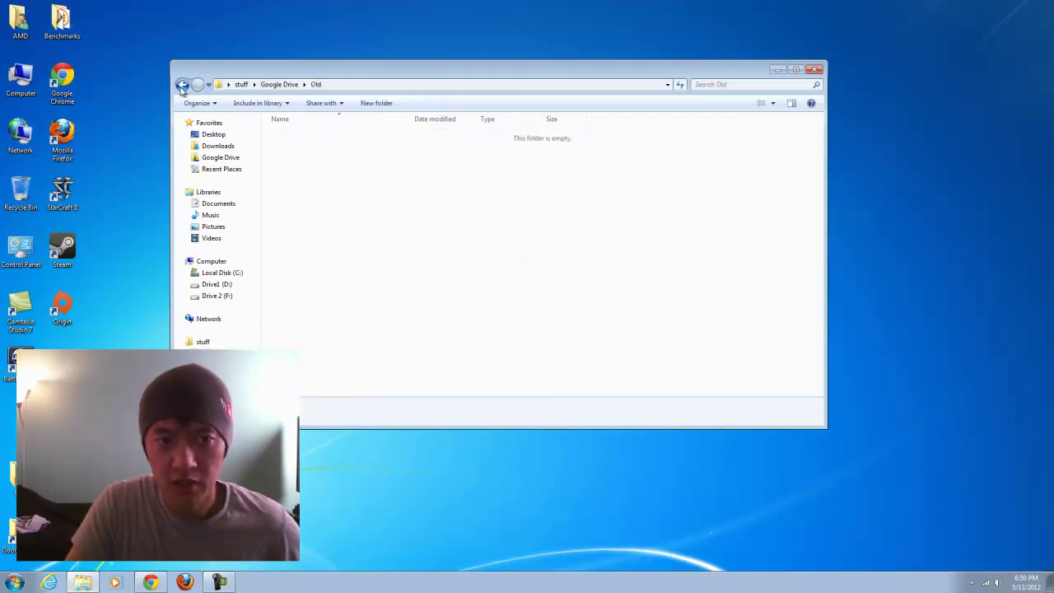
left_click(182, 84)
double_click(295, 147)
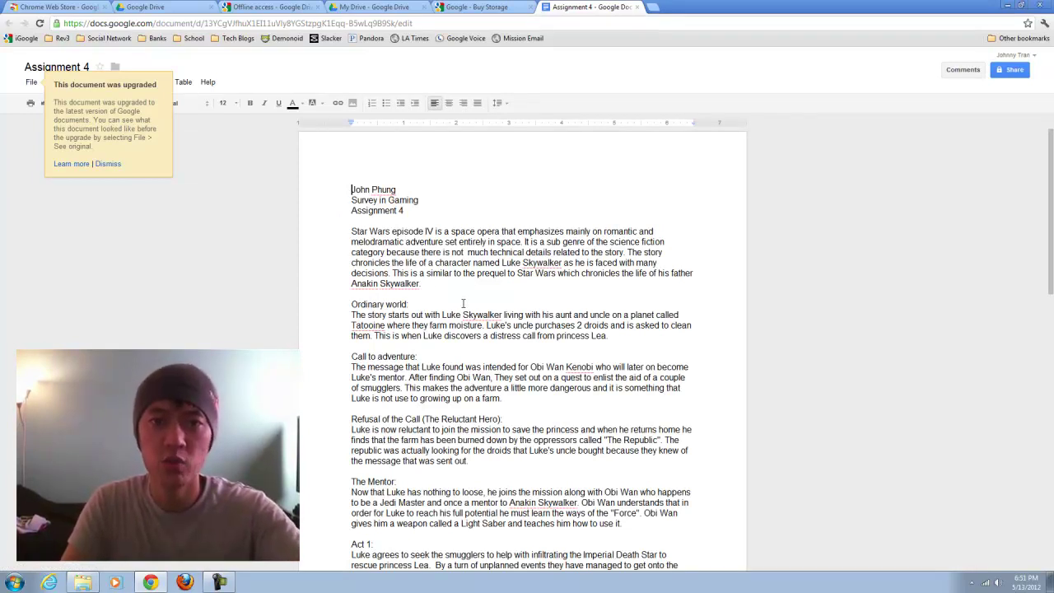
left_click(1007, 5)
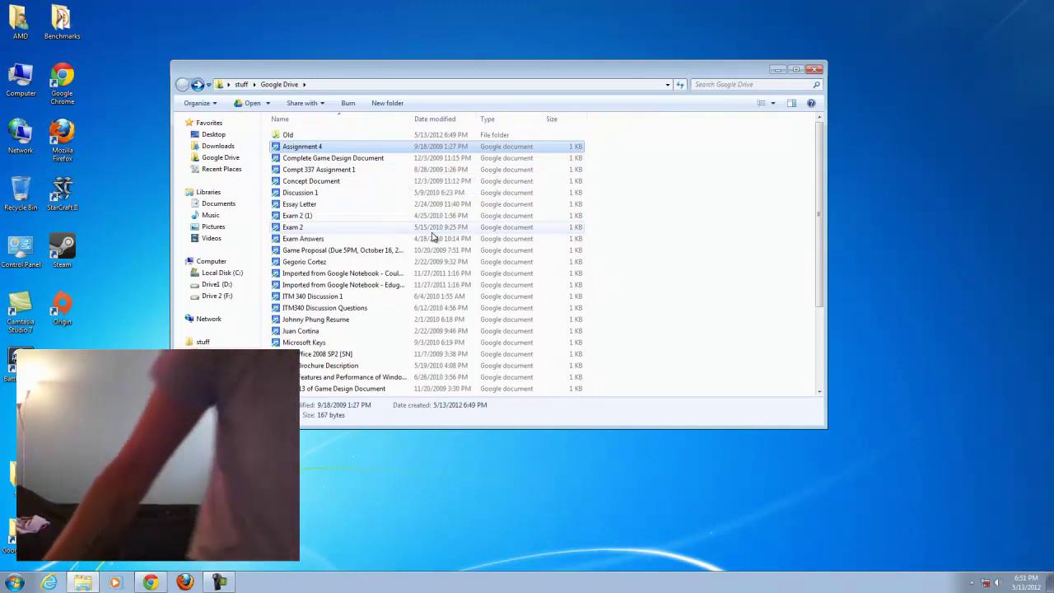
Step: Open Assignment 4 while offline and scroll through it in Offline mode (View only)
left_click_drag(333, 158, 318, 148)
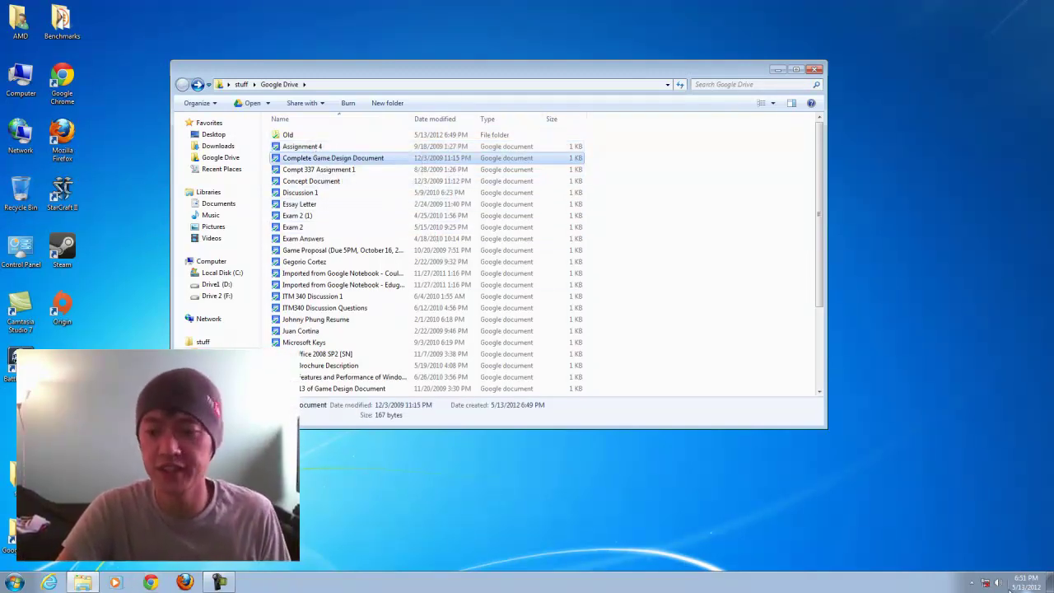
left_click(293, 147)
double_click(293, 147)
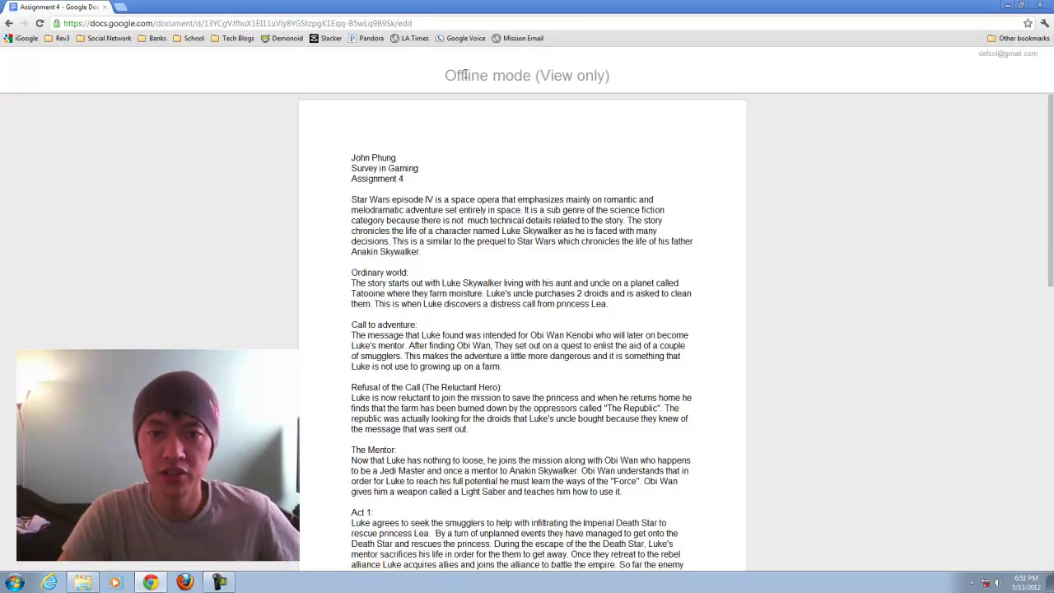
left_click_drag(444, 75, 476, 75)
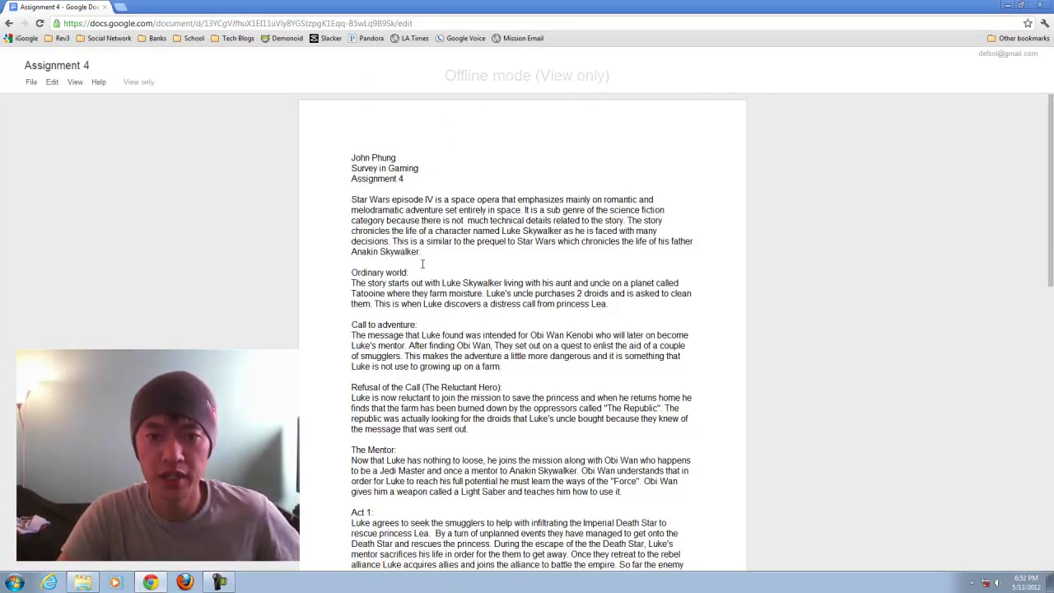
scroll(428, 270, "down", 5)
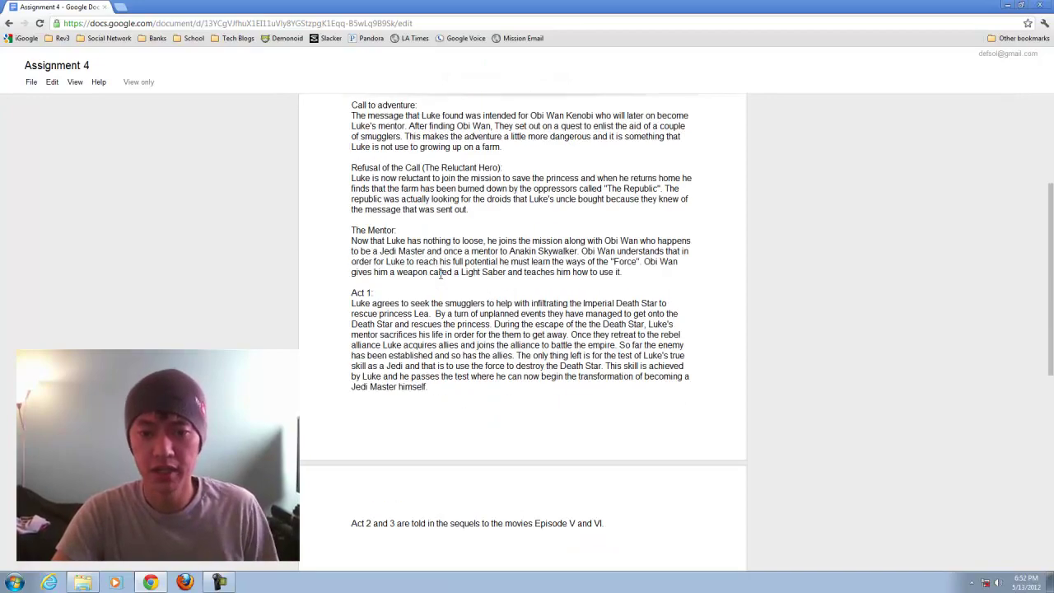
scroll(430, 273, "up", 5)
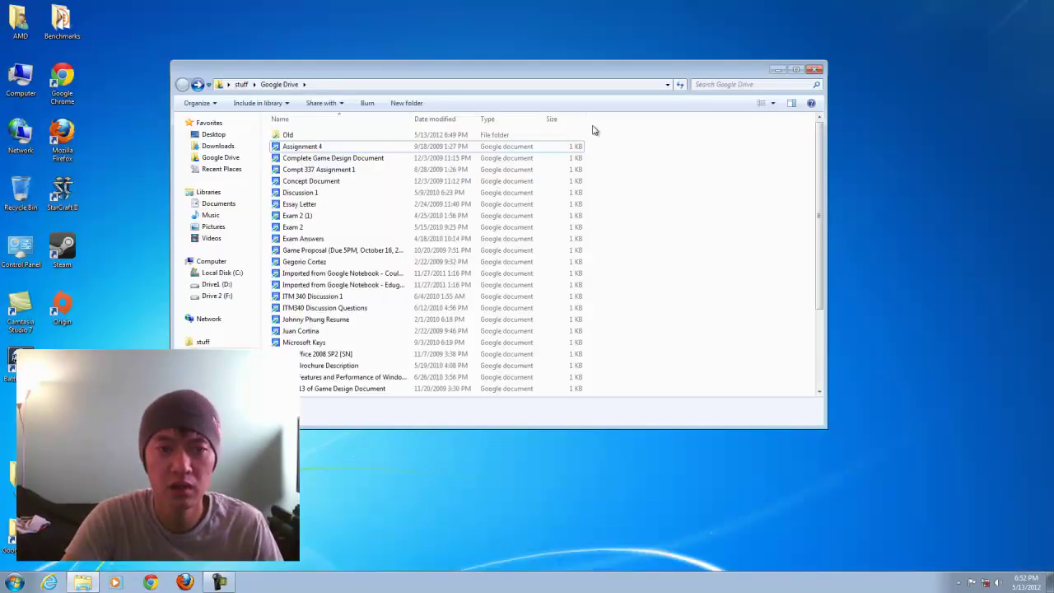
Step: Create a subfolder named 'New folder' in the synced Google Drive folder
right_click(616, 178)
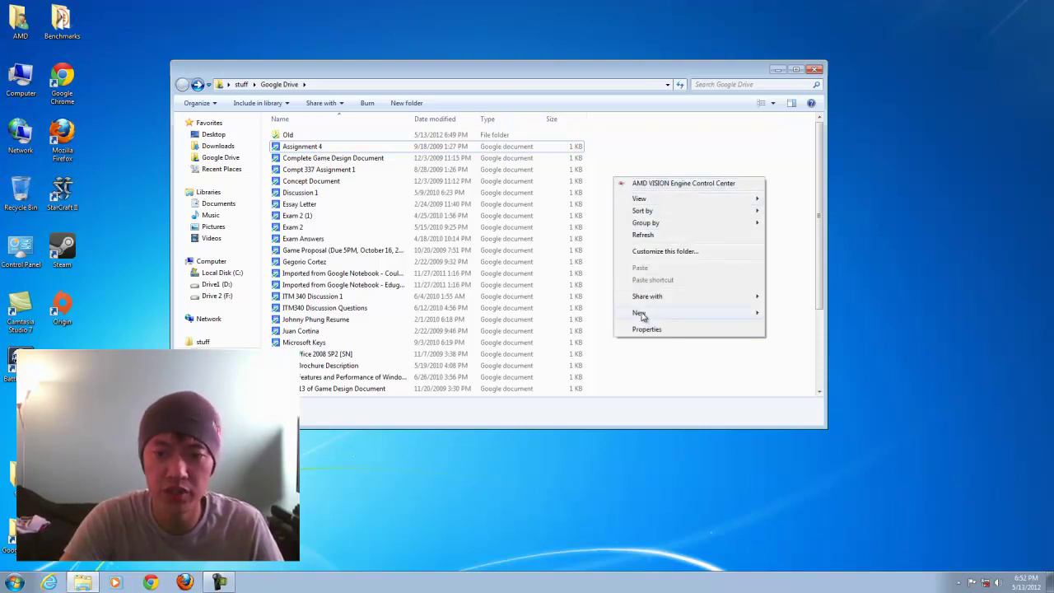
mouse_move(641, 314)
left_click(784, 314)
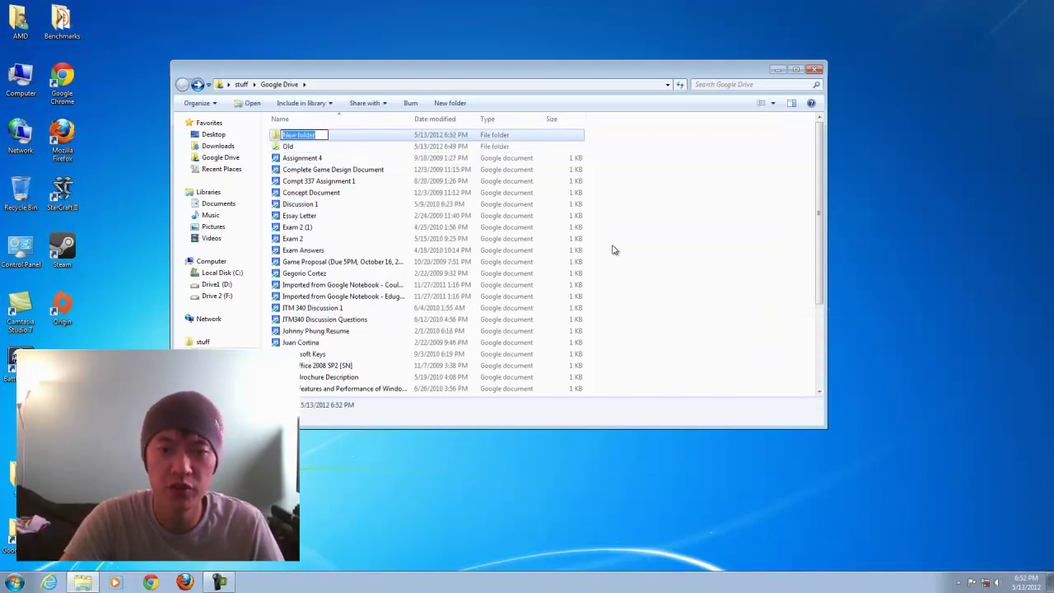
key("Return")
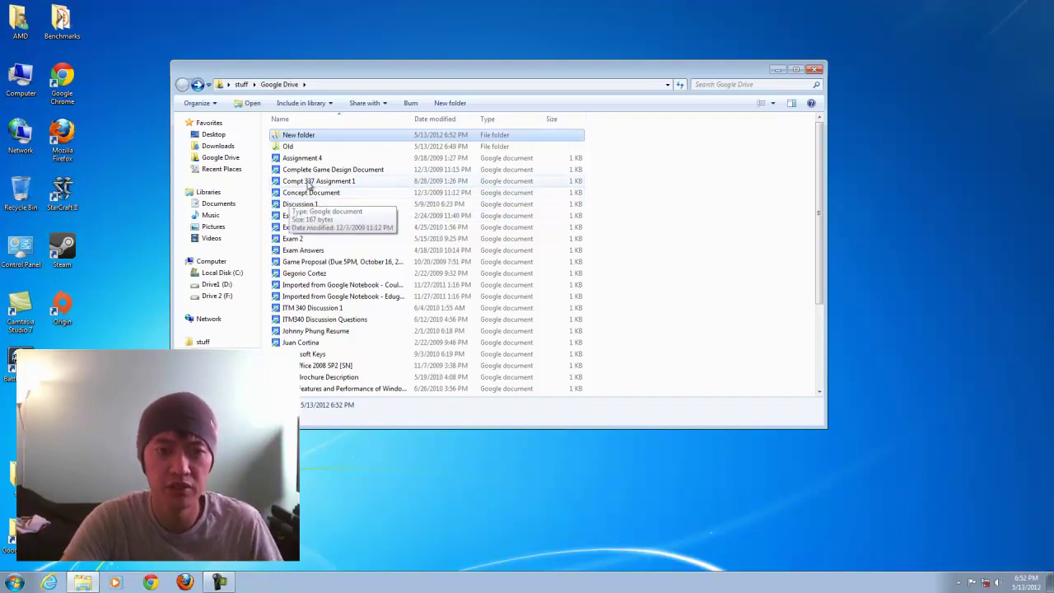
Step: Move Compt 337 Assignment 1 into New folder and confirm it landed there
left_click_drag(315, 183, 301, 138)
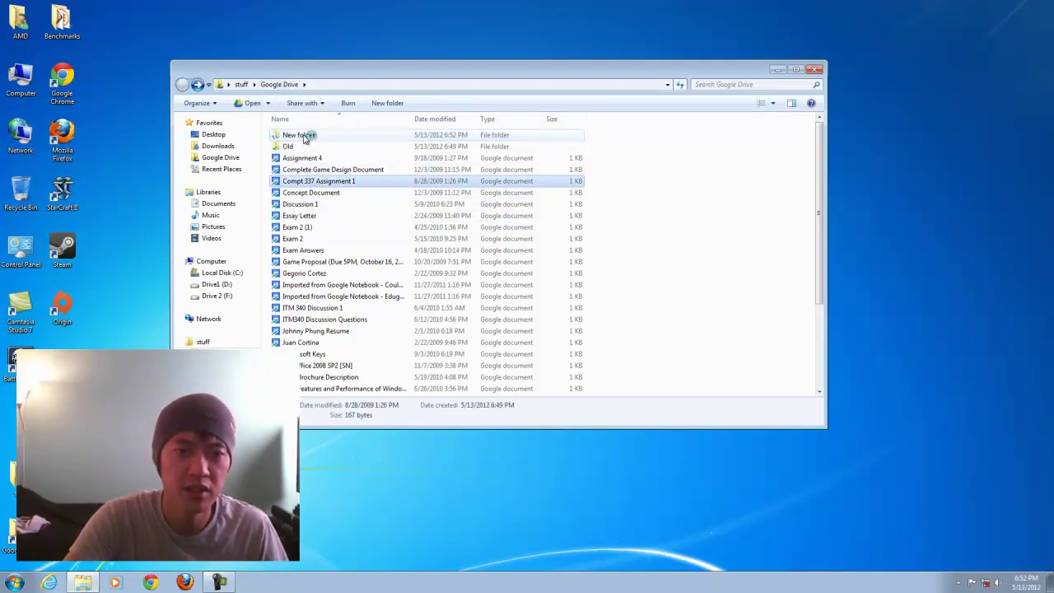
double_click(299, 139)
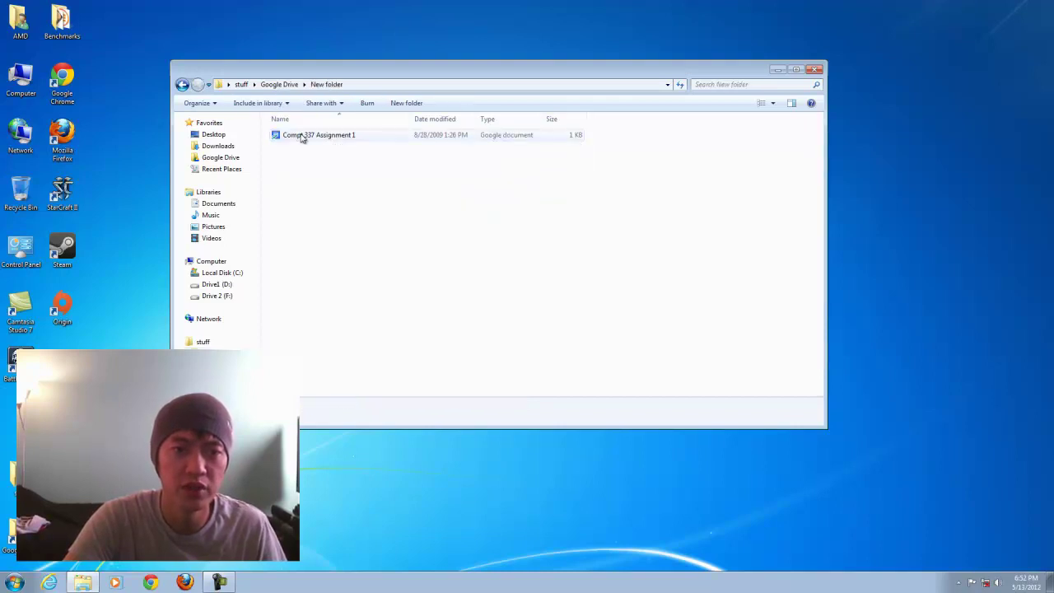
left_click(182, 84)
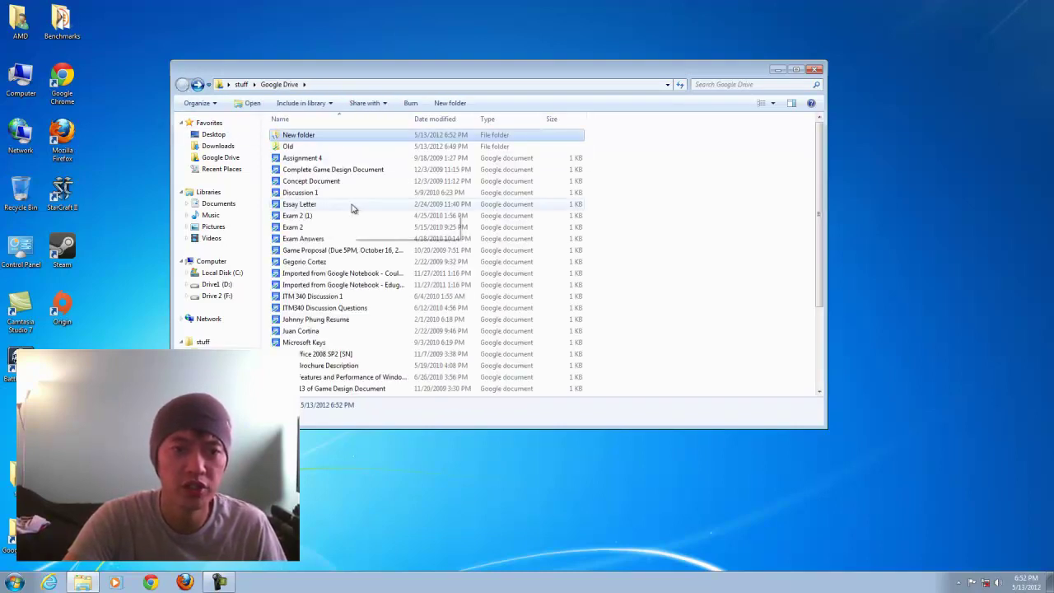